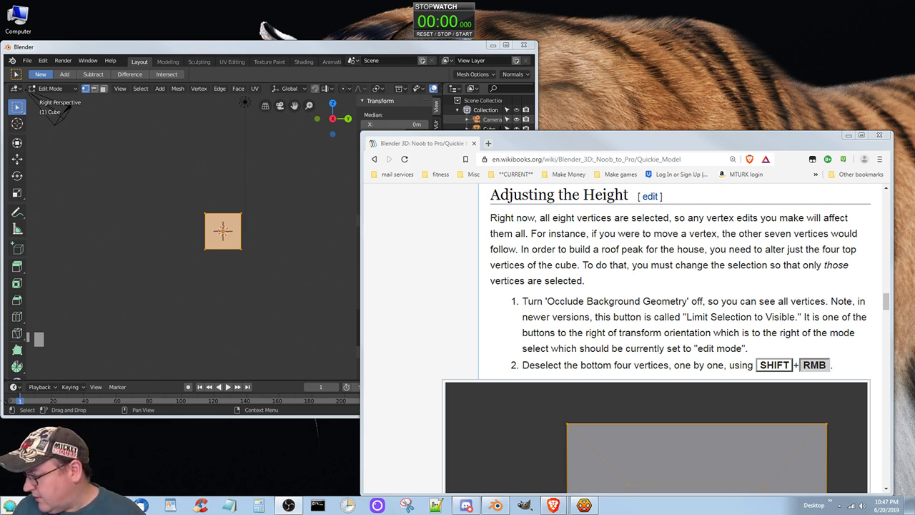
# Step: Start the stopwatch, switch to Blender, widen its window and turn on X-ray so the cube's hidden vertices show
pyautogui.click(461, 34)
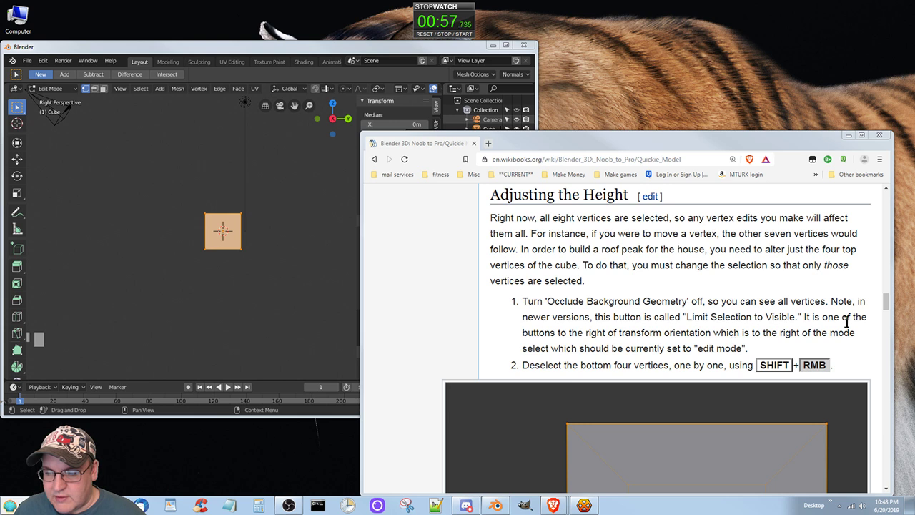
pyautogui.scroll(-1, 605, 317)
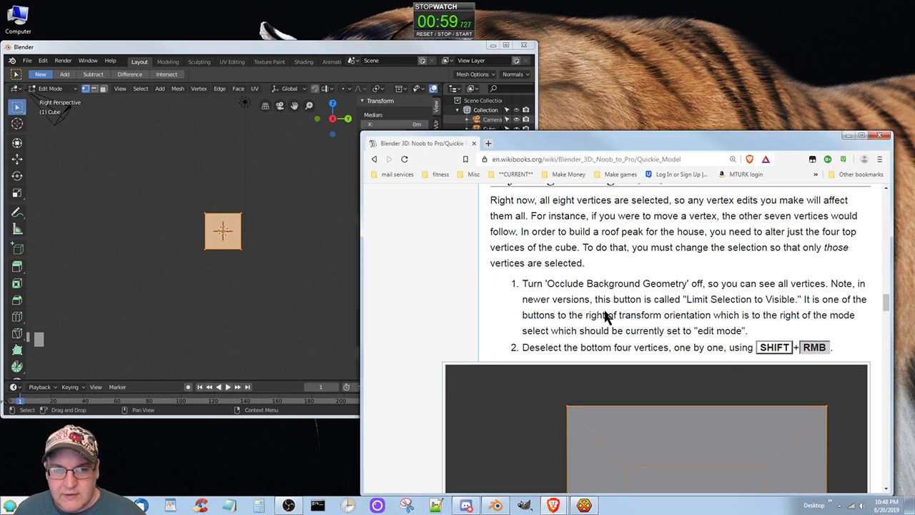
pyautogui.click(255, 53)
pyautogui.scroll(6, 215, 306)
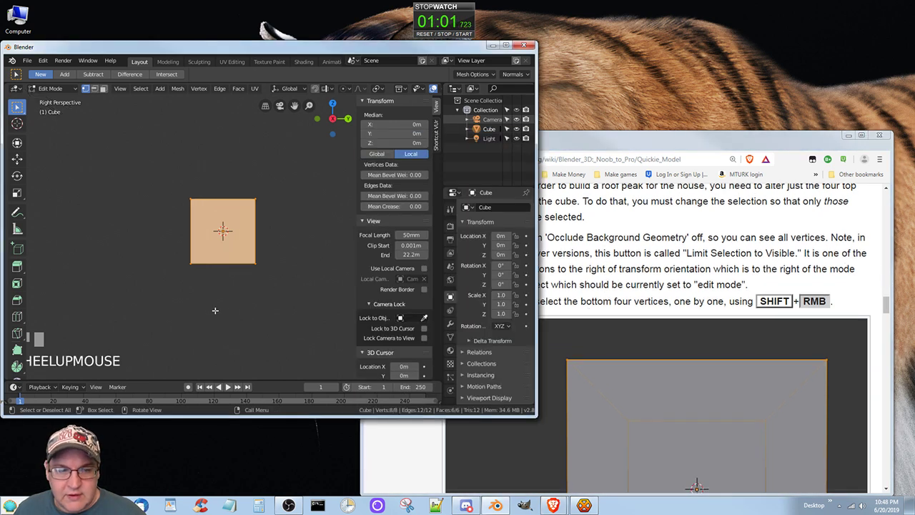
pyautogui.scroll(1, 215, 306)
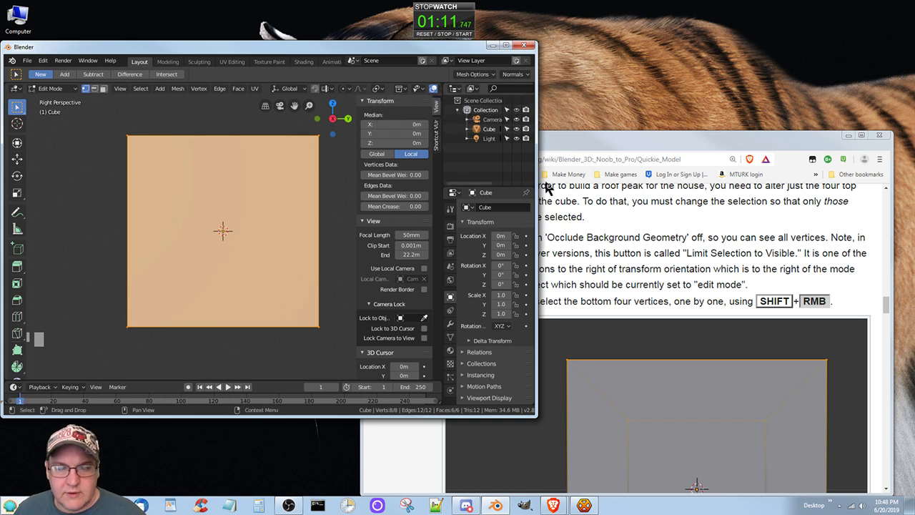
pyautogui.moveTo(537, 185); pyautogui.dragTo(675, 187)
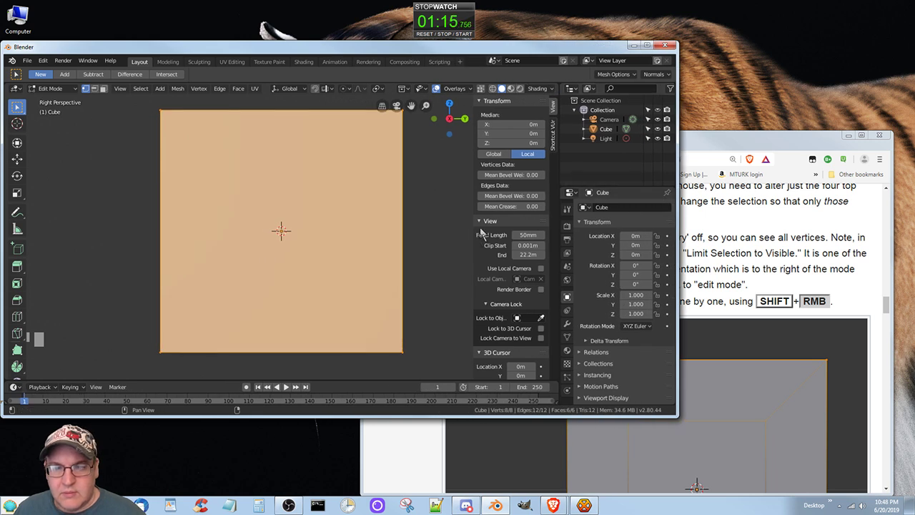
pyautogui.click(481, 89)
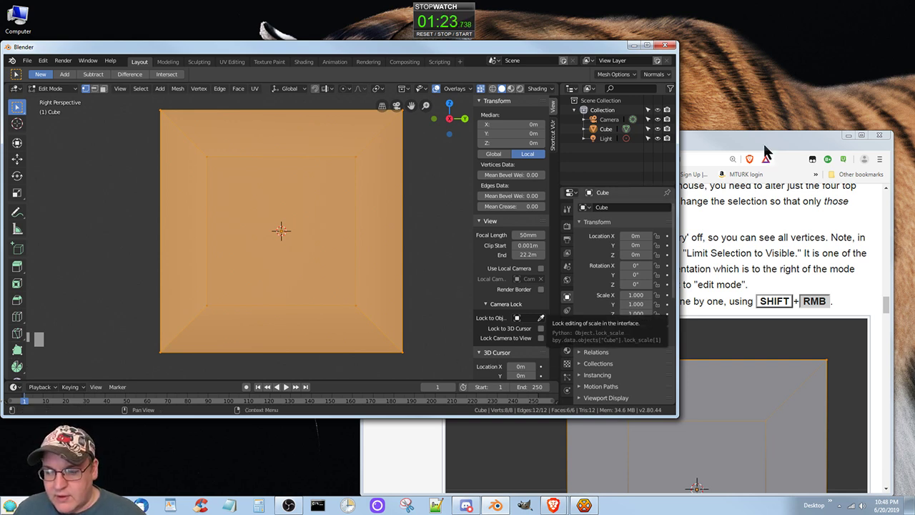
# Step: Deselect the cube's four bottom vertices one by one, keeping only the top four selected
pyautogui.keyDown('shift'); pyautogui.click(355, 306); pyautogui.keyUp('shift')
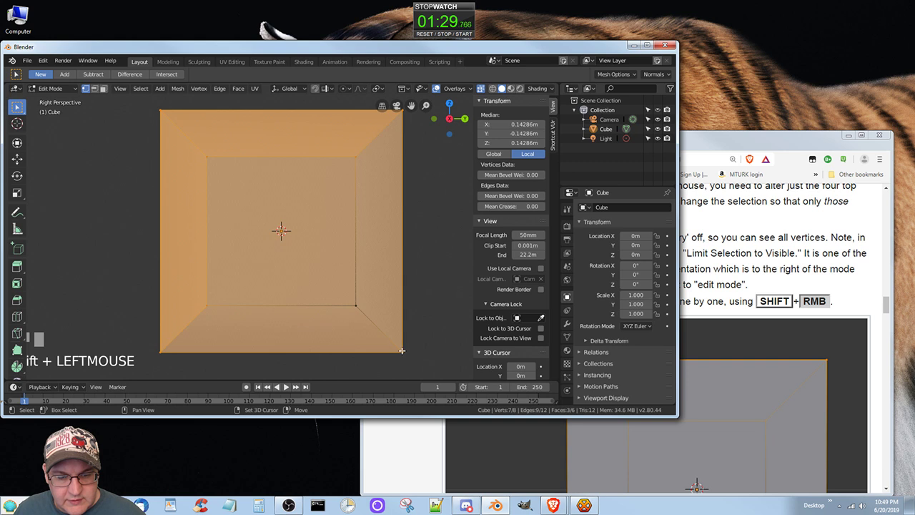
pyautogui.keyDown('shift'); pyautogui.click(402, 350); pyautogui.keyUp('shift')
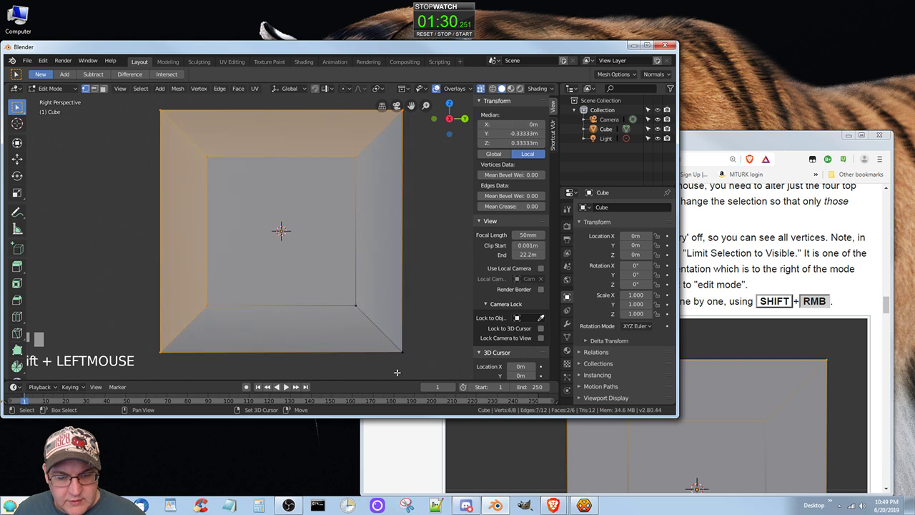
pyautogui.keyDown('shift'); pyautogui.click(159, 353); pyautogui.keyUp('shift')
pyautogui.keyDown('shift'); pyautogui.click(207, 306); pyautogui.keyUp('shift')
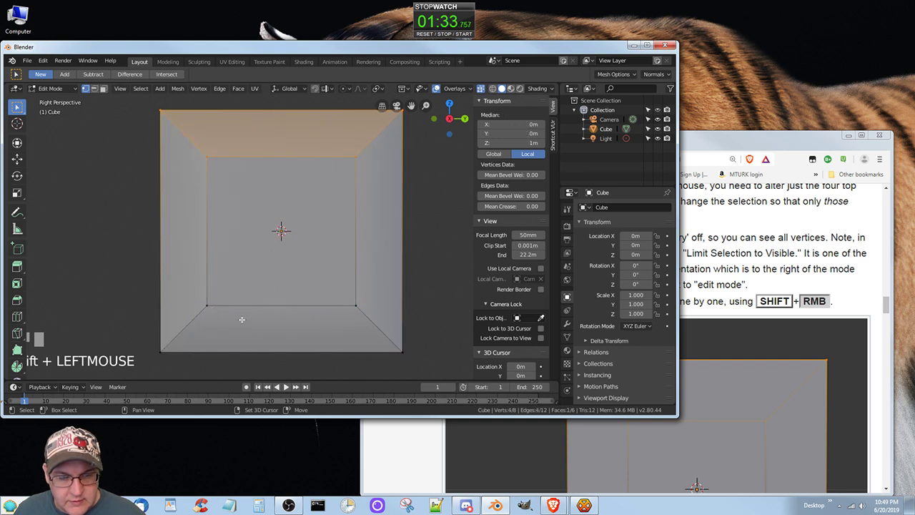
# Step: Switch to the browser and examine the tutorial's picture of the correct vertex selection for the cube
pyautogui.click(784, 133)
pyautogui.scroll(-1, 701, 317)
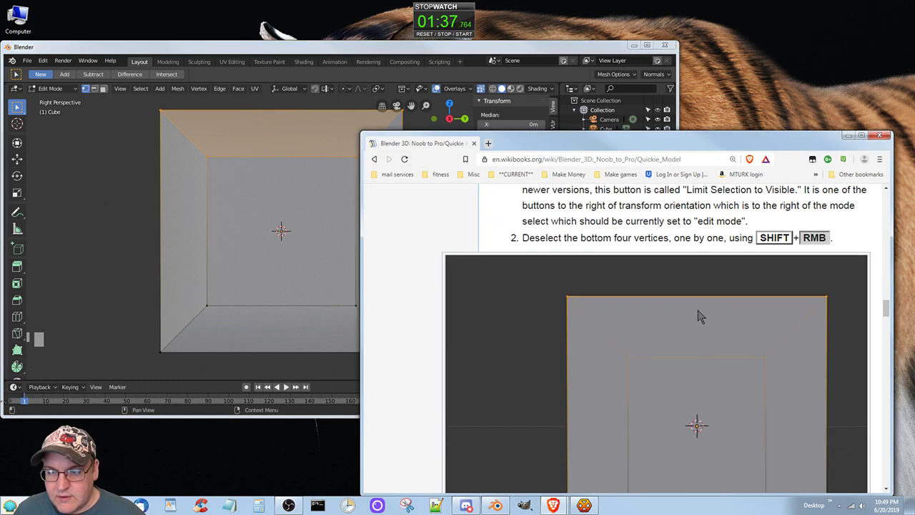
pyautogui.scroll(-2, 701, 317)
pyautogui.scroll(2, 758, 258)
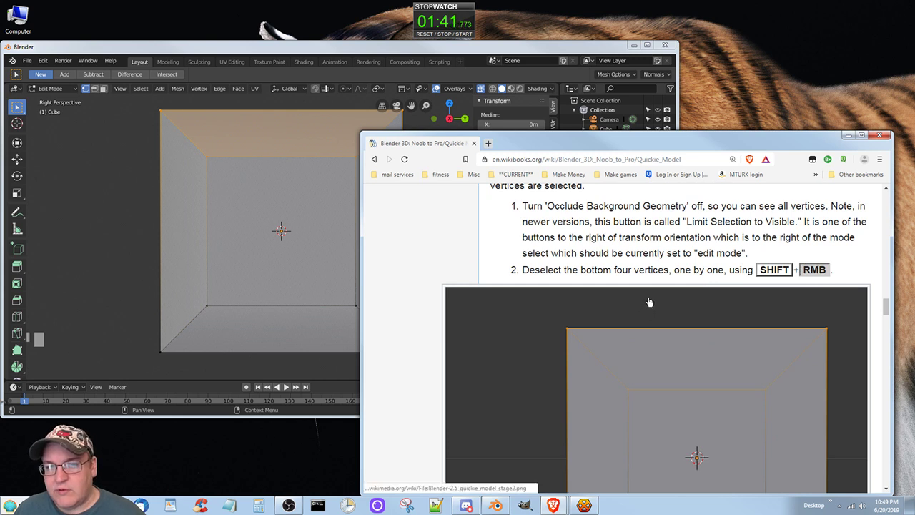
pyautogui.scroll(-2, 652, 300)
pyautogui.scroll(-2, 656, 297)
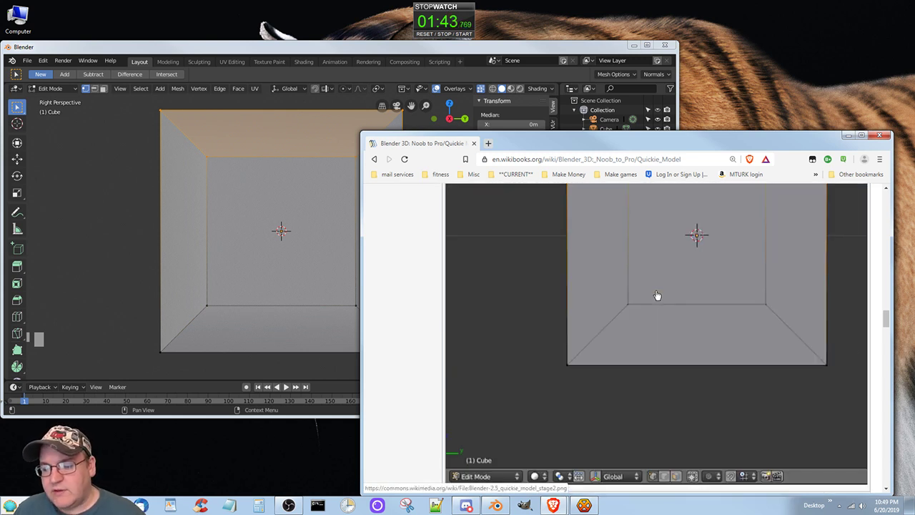
pyautogui.scroll(-4, 657, 296)
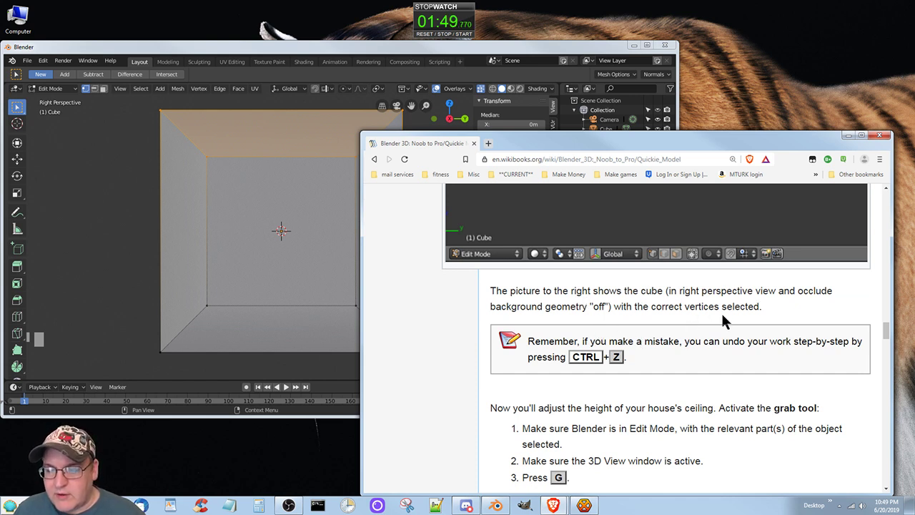
pyautogui.scroll(2, 706, 346)
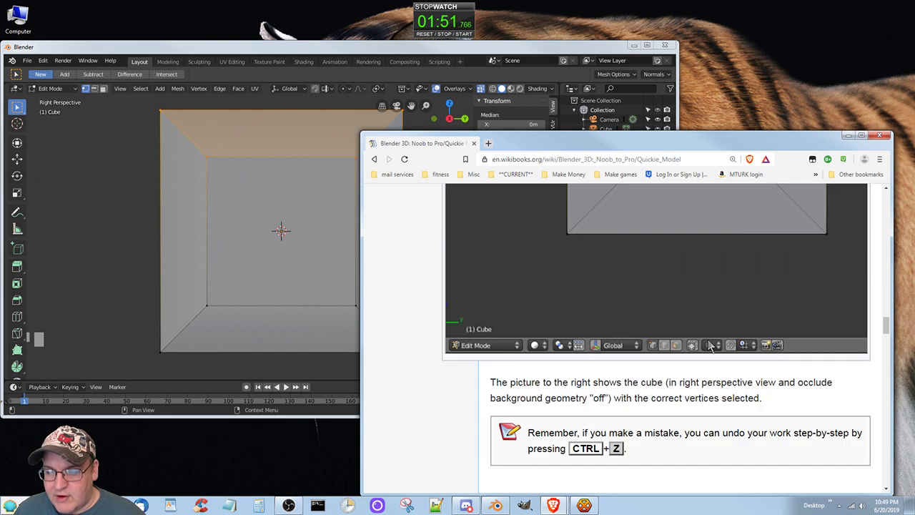
pyautogui.scroll(-10, 709, 342)
pyautogui.scroll(4, 709, 342)
pyautogui.scroll(-2, 725, 341)
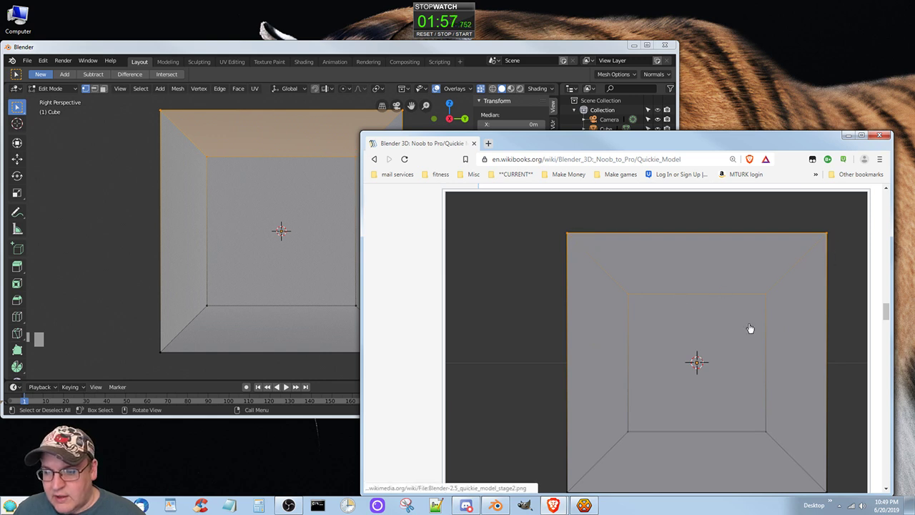
pyautogui.scroll(-1, 750, 328)
pyautogui.scroll(1, 729, 306)
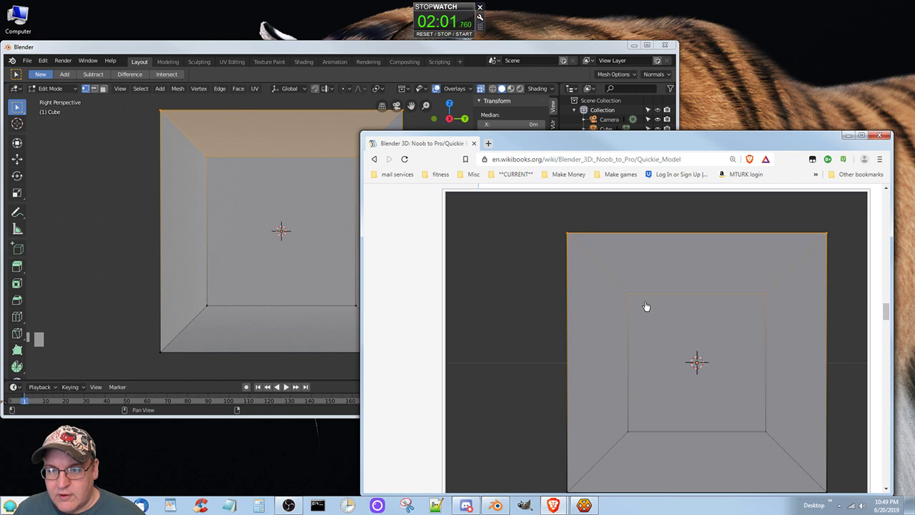
pyautogui.scroll(-4, 647, 306)
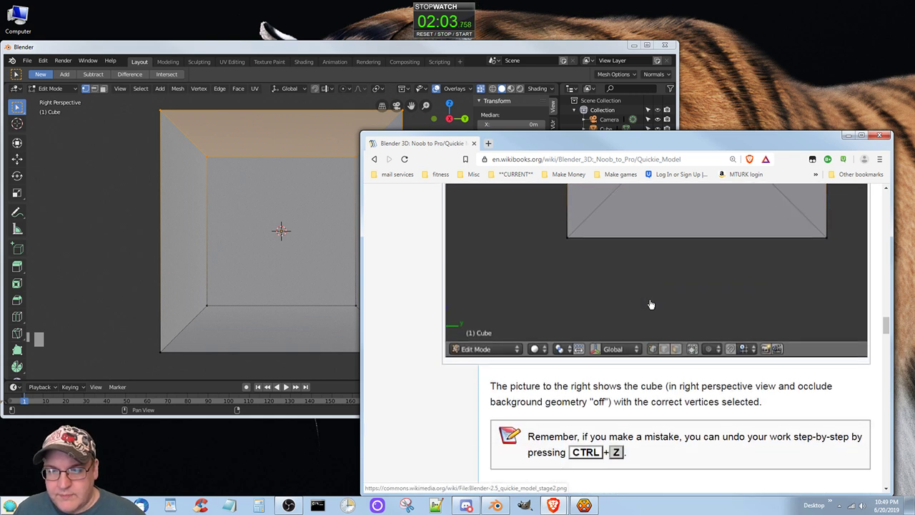
pyautogui.scroll(3, 650, 305)
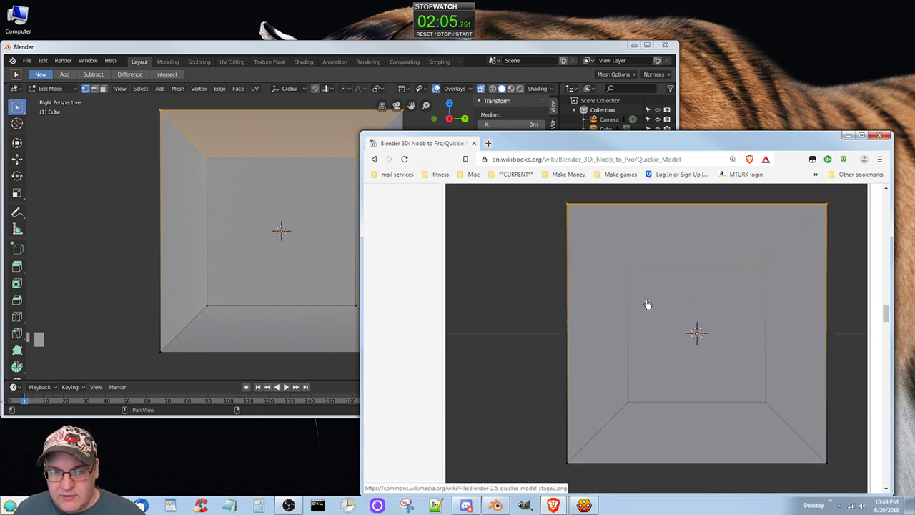
pyautogui.scroll(1, 648, 304)
pyautogui.scroll(-1, 647, 305)
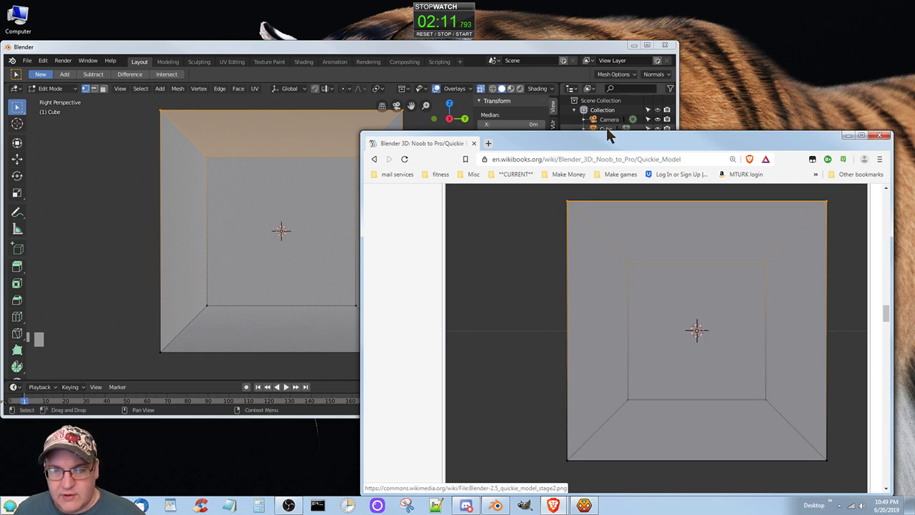
pyautogui.moveTo(611, 134)
pyautogui.mouseDown()
pyautogui.moveTo(674, 39)
pyautogui.moveTo(652, 37)
pyautogui.moveTo(609, 138)
pyautogui.moveTo(625, 131)
pyautogui.moveTo(612, 134)
pyautogui.mouseUp()
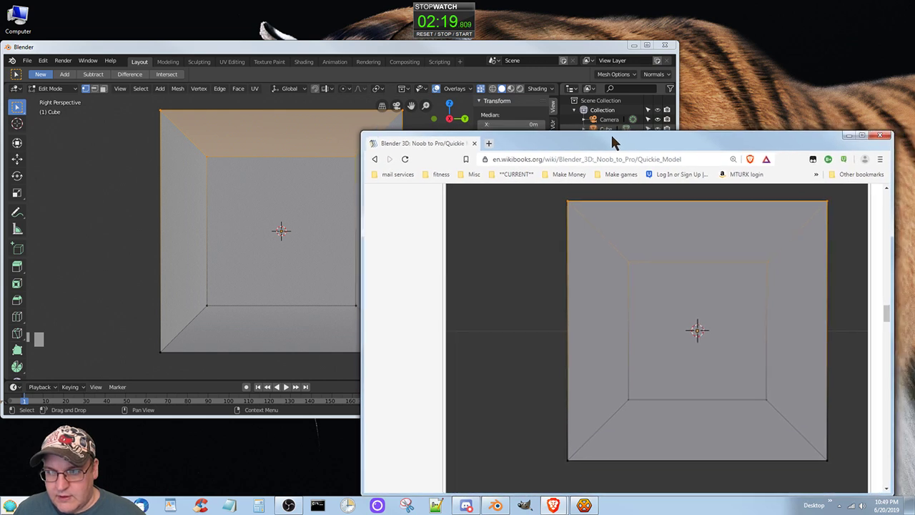
# Step: Read the tutorial's instructions for adjusting the ceiling height with the grab tool
pyautogui.scroll(-1, 639, 249)
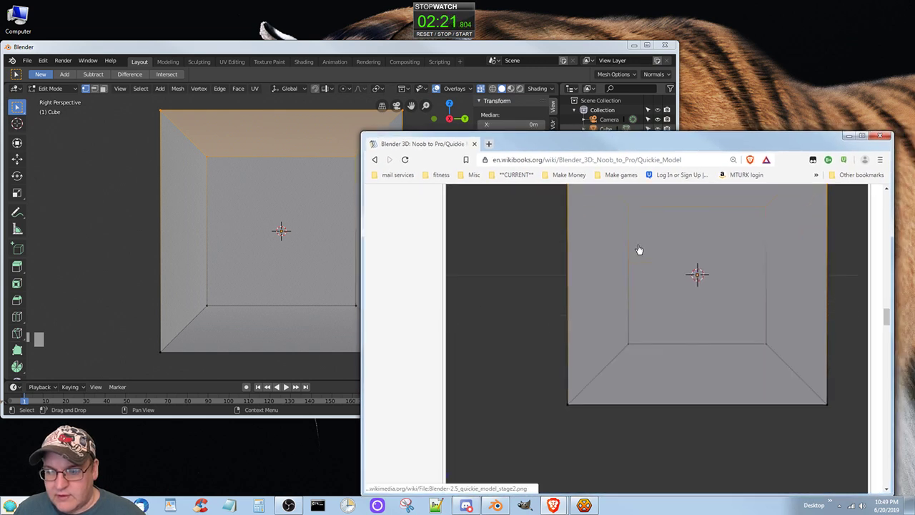
pyautogui.scroll(-5, 639, 250)
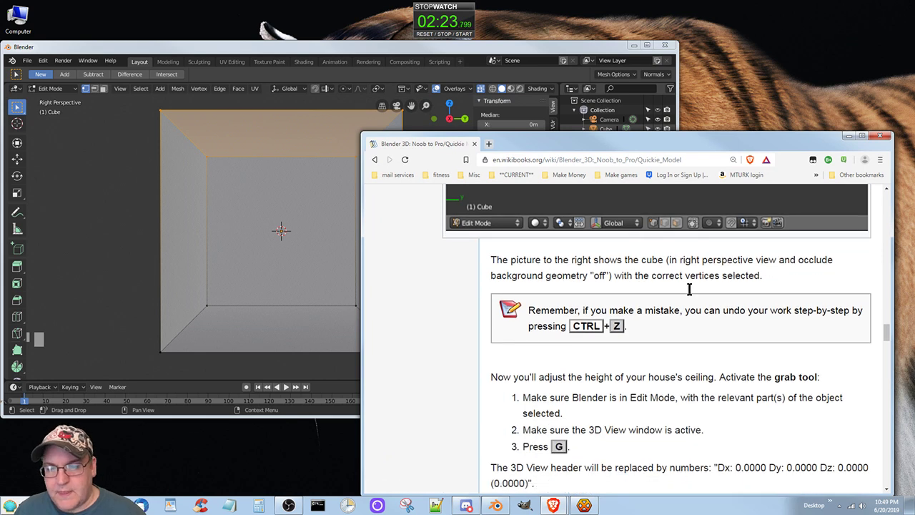
pyautogui.scroll(-1, 718, 378)
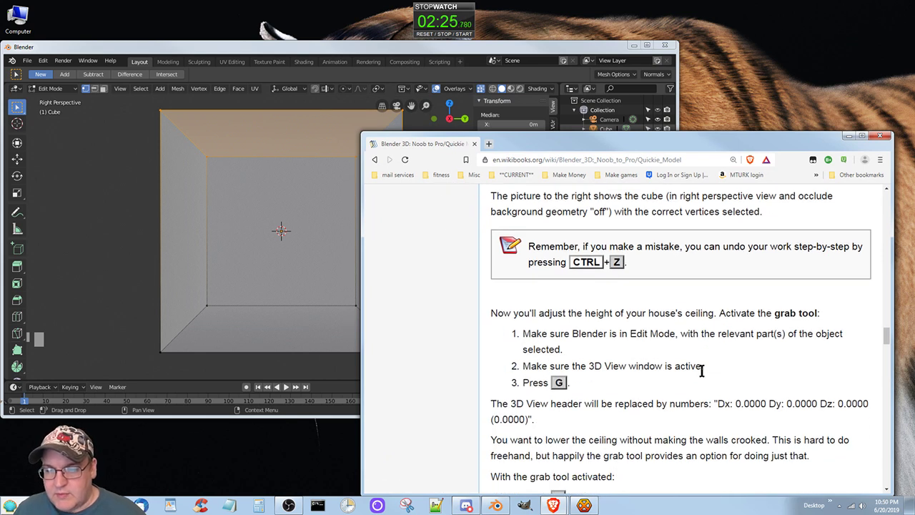
pyautogui.scroll(-2, 700, 368)
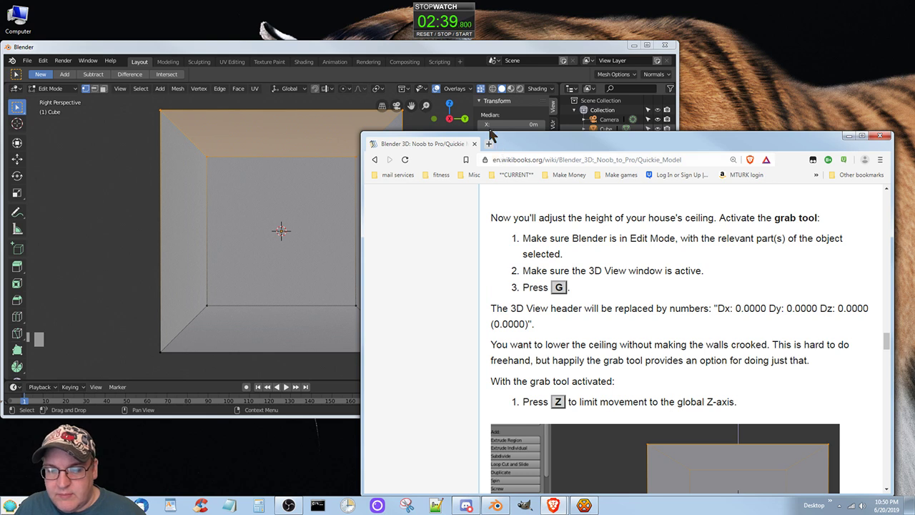
# Step: Switch to Blender, try grabbing the cube's top four vertices and moving them freely, and undo the move
pyautogui.click(346, 51)
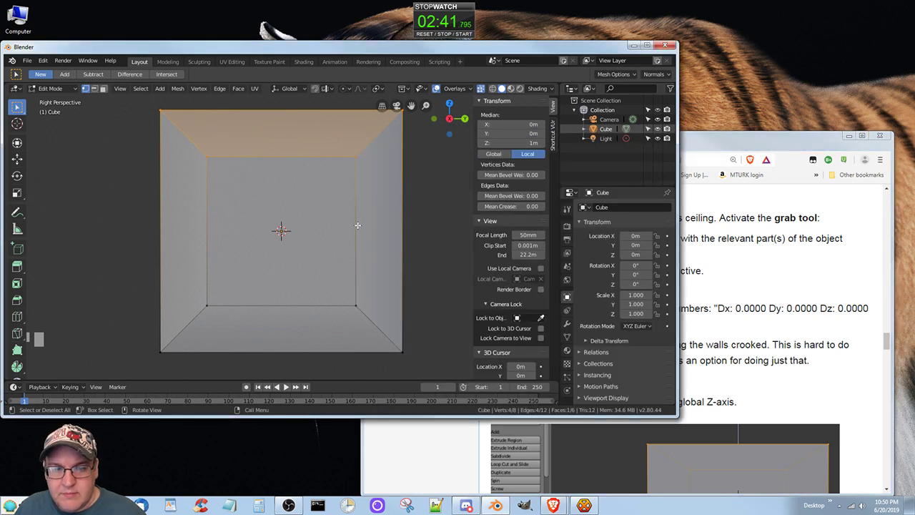
pyautogui.scroll(-4, 357, 225)
pyautogui.scroll(2, 358, 225)
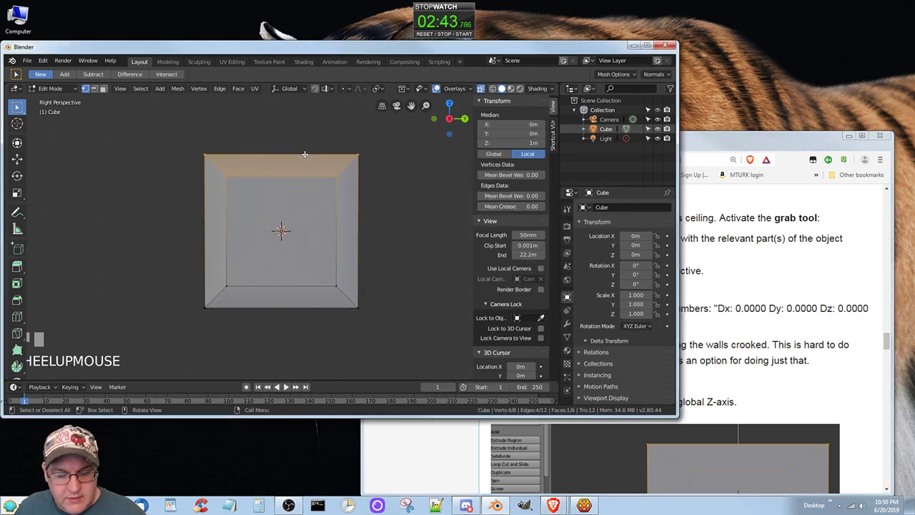
pyautogui.press('g')
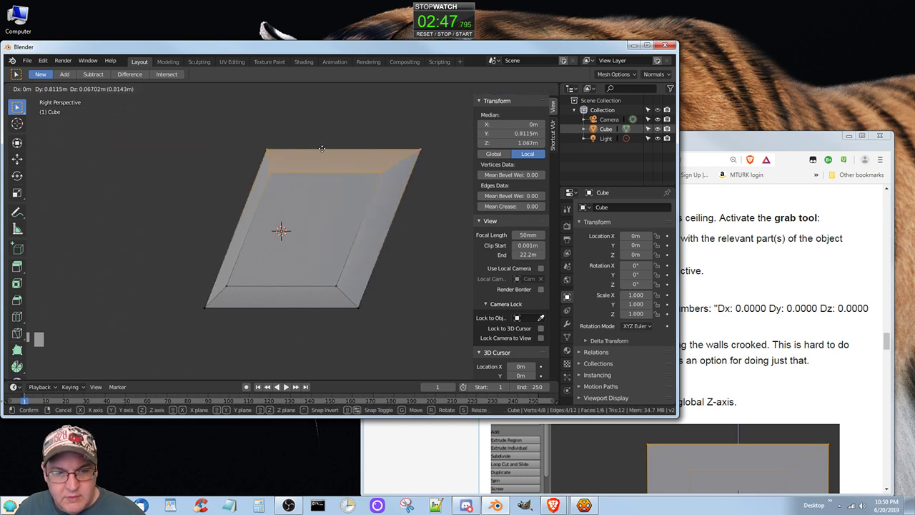
pyautogui.click(382, 204)
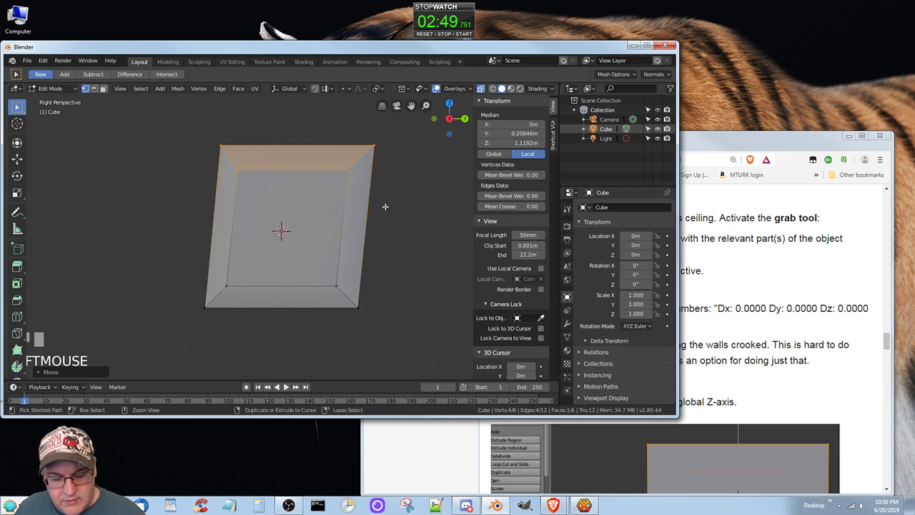
pyautogui.hotkey('ctrl', 'z')
# Step: Switch to the browser and read how to limit the grab to the global Z axis and confirm it
pyautogui.hotkey('alt', 'Tab')
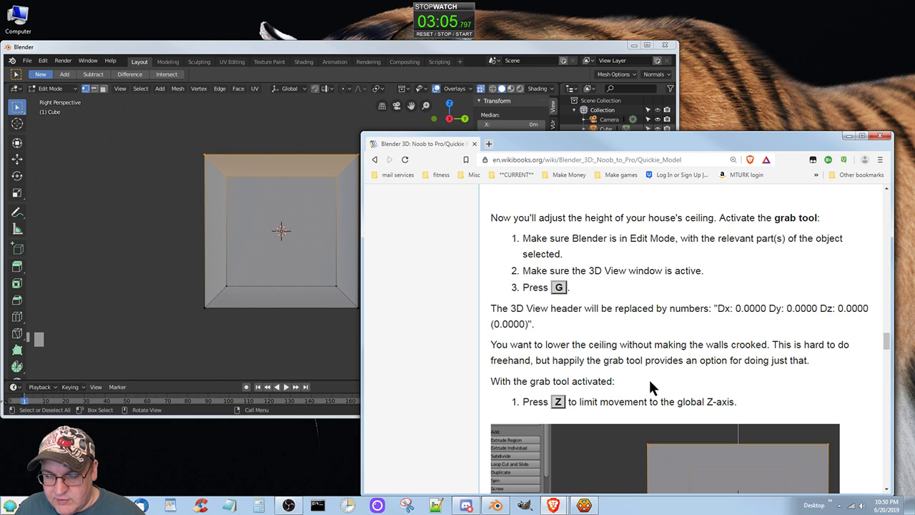
pyautogui.scroll(-1, 649, 388)
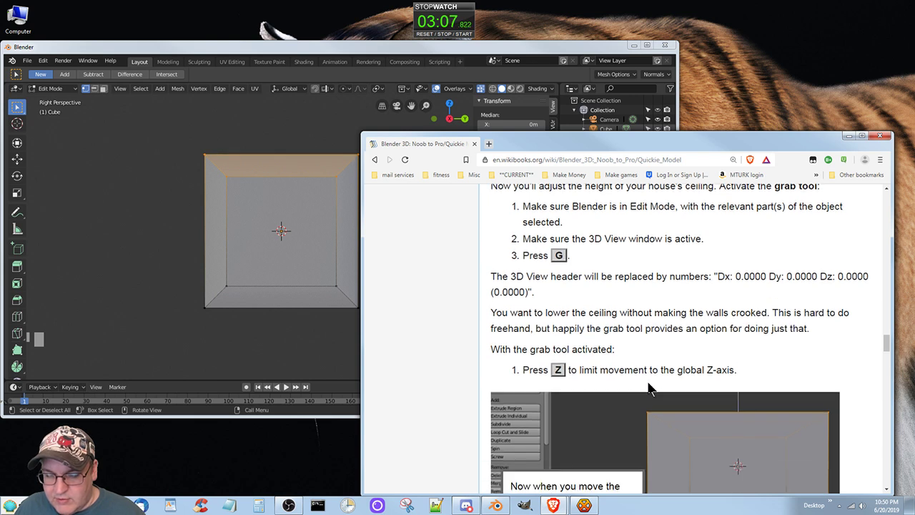
pyautogui.scroll(-1, 649, 387)
pyautogui.scroll(-3, 649, 387)
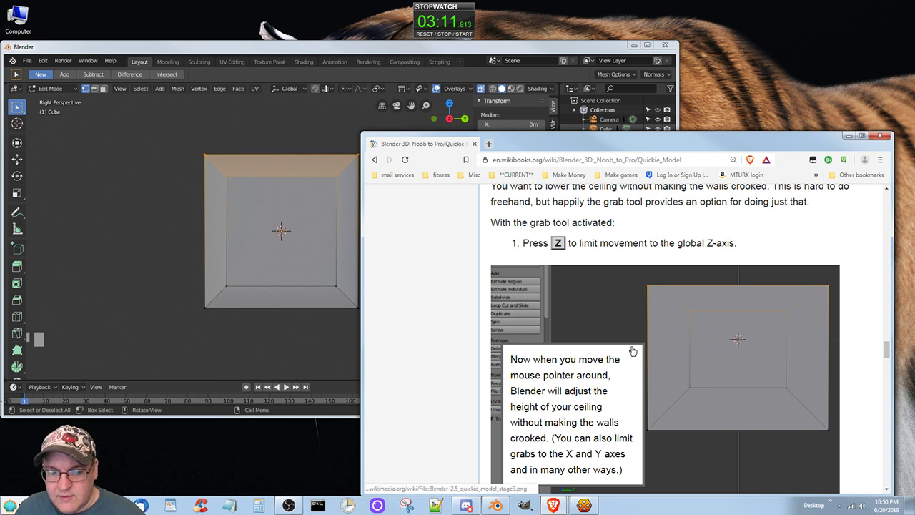
pyautogui.scroll(-2, 625, 368)
pyautogui.scroll(-2, 629, 373)
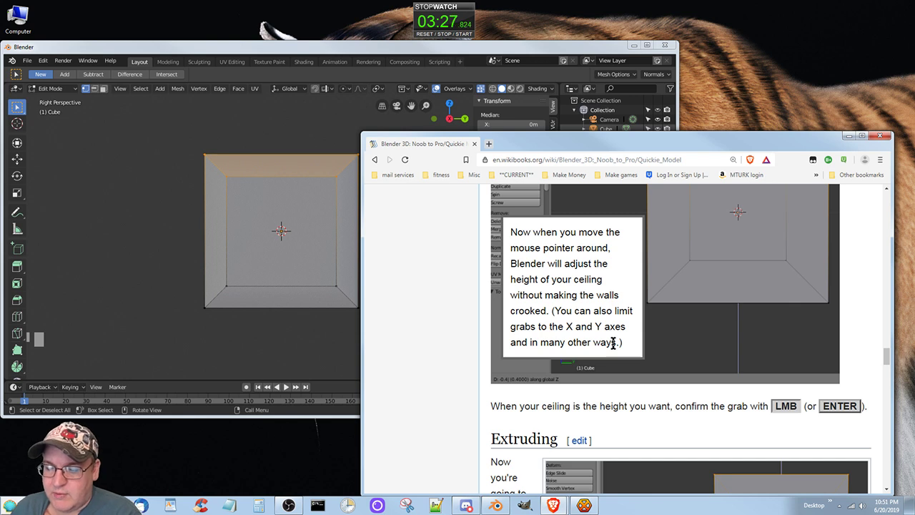
# Step: Switch to Blender and lower the cube's top four vertices about 0.73 m along the global Z axis
pyautogui.click(367, 52)
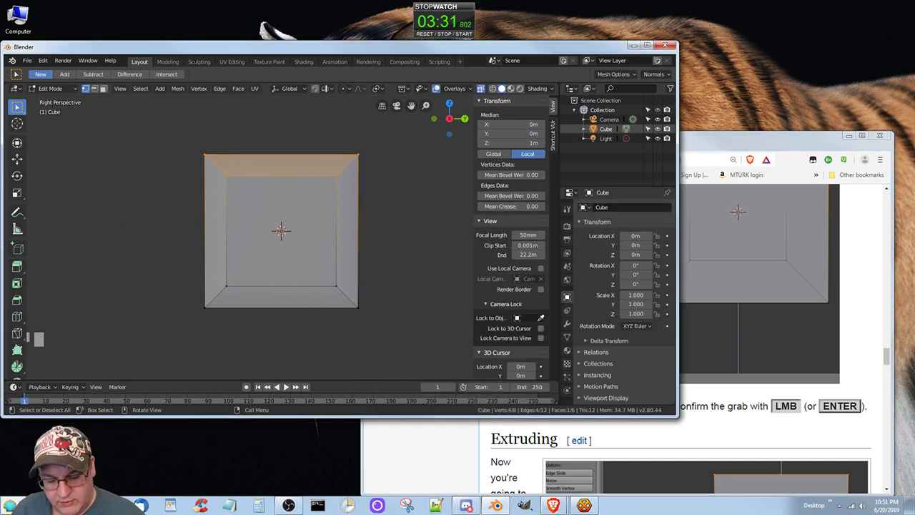
pyautogui.press('g')
pyautogui.press('z')
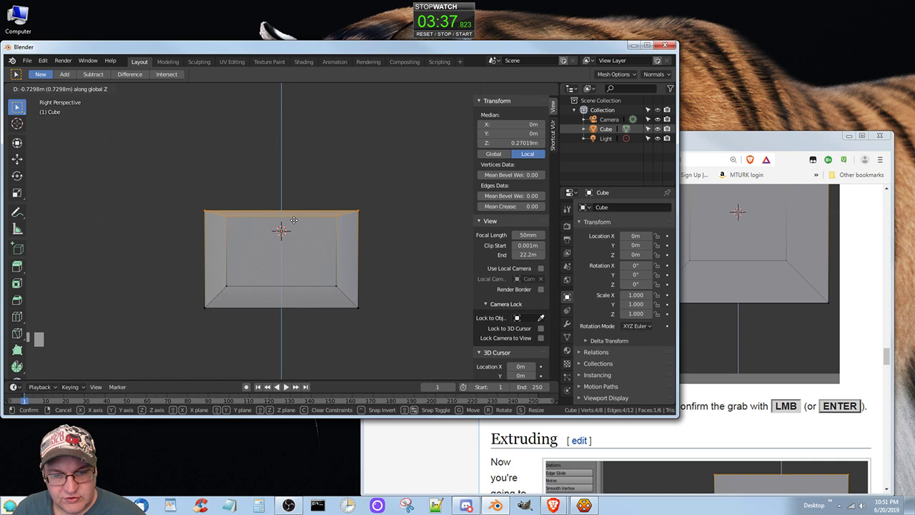
pyautogui.click(294, 220)
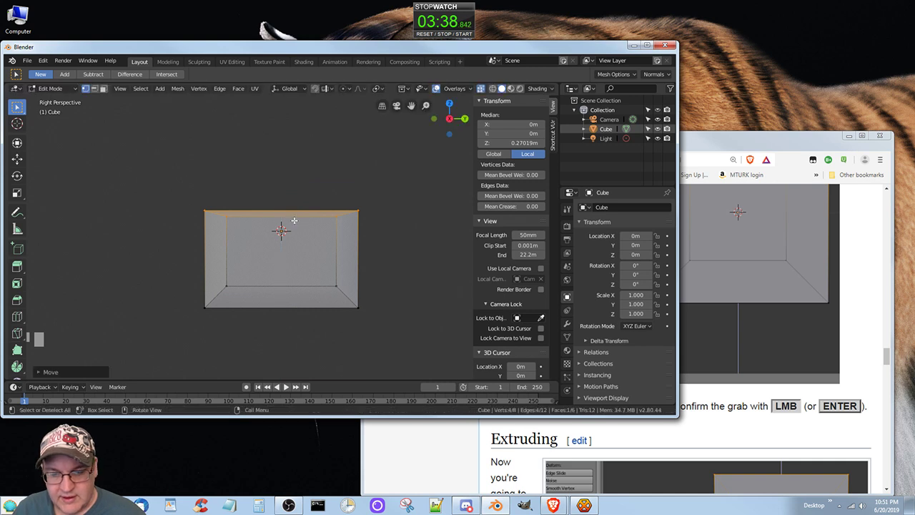
# Step: Switch to the browser and read the tutorial's Extruding section on adding an attic to the house
pyautogui.click(780, 133)
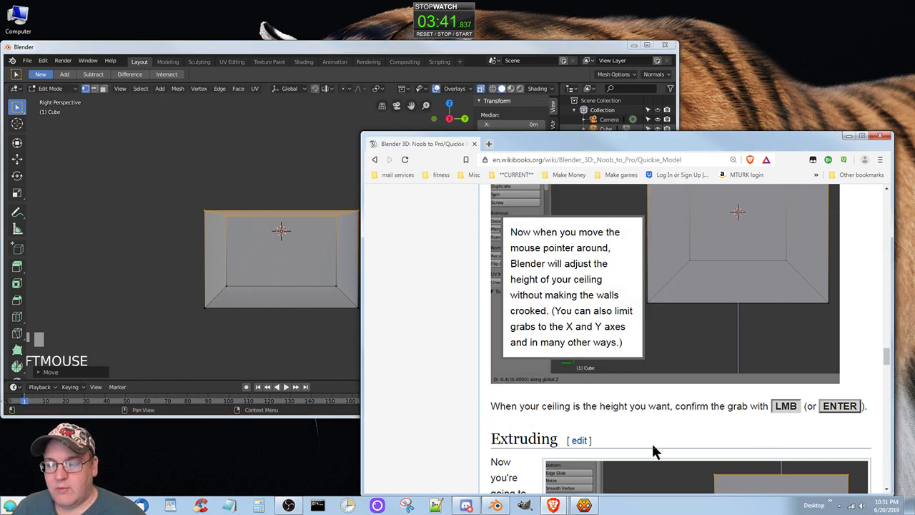
pyautogui.scroll(-3, 676, 431)
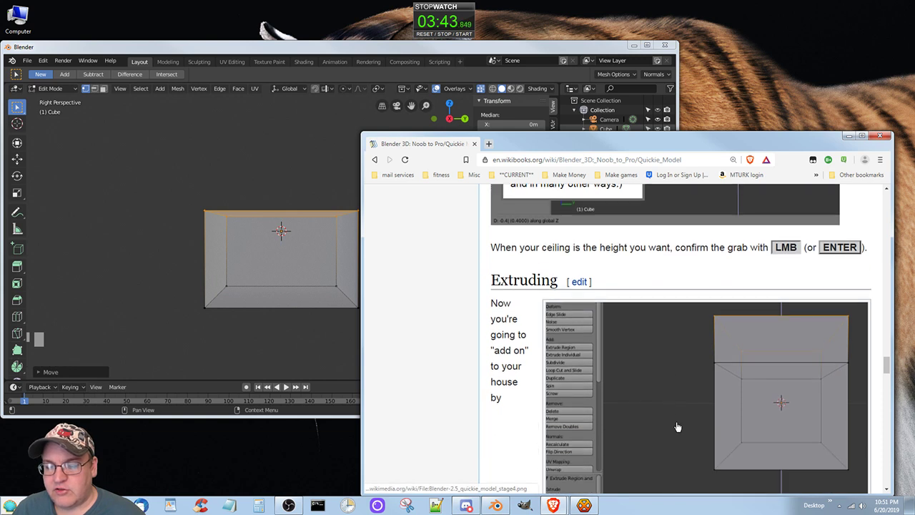
pyautogui.scroll(-1, 678, 426)
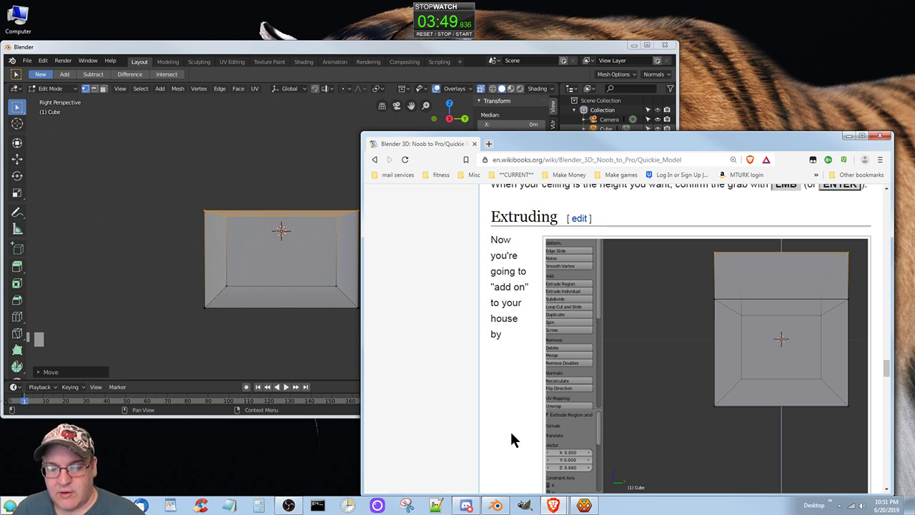
pyautogui.scroll(-2, 511, 439)
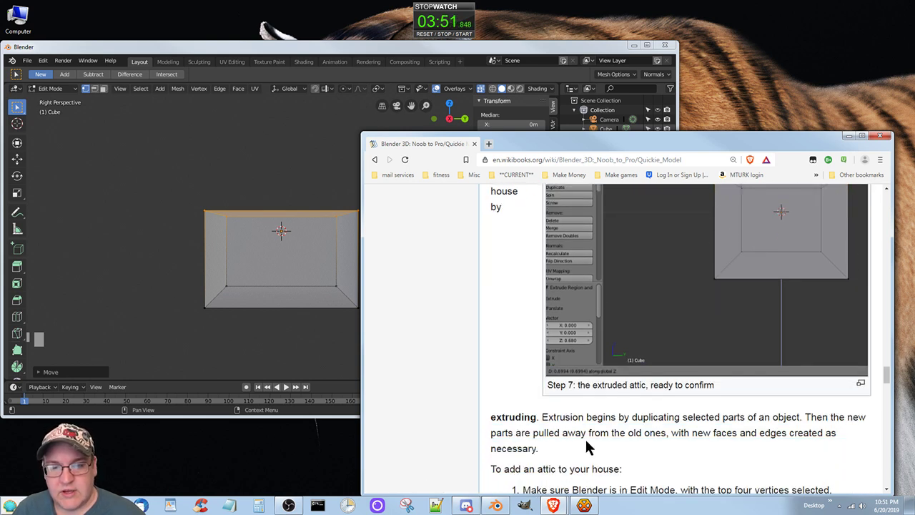
pyautogui.scroll(1, 605, 439)
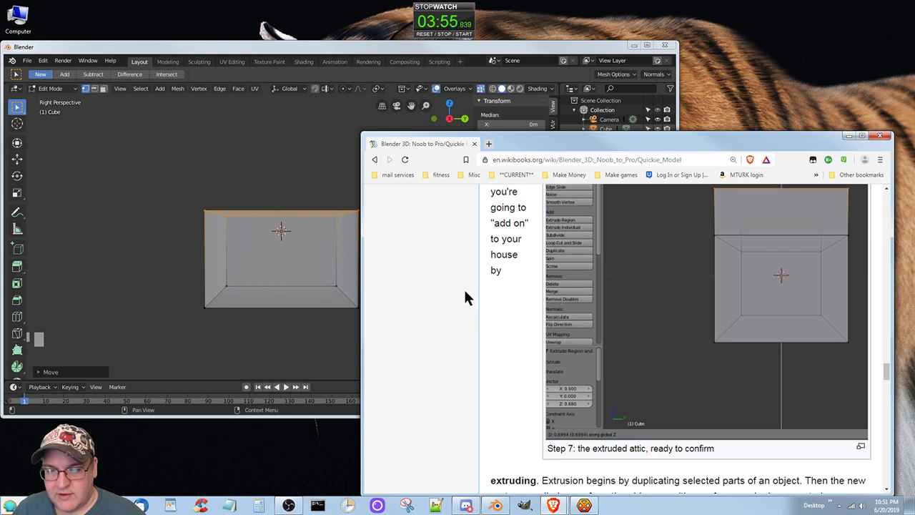
pyautogui.scroll(-1, 521, 379)
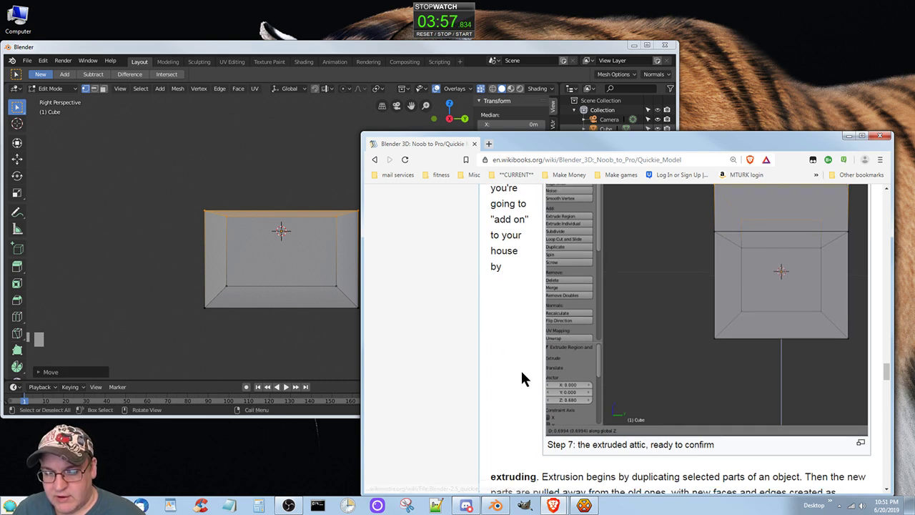
pyautogui.scroll(-2, 522, 379)
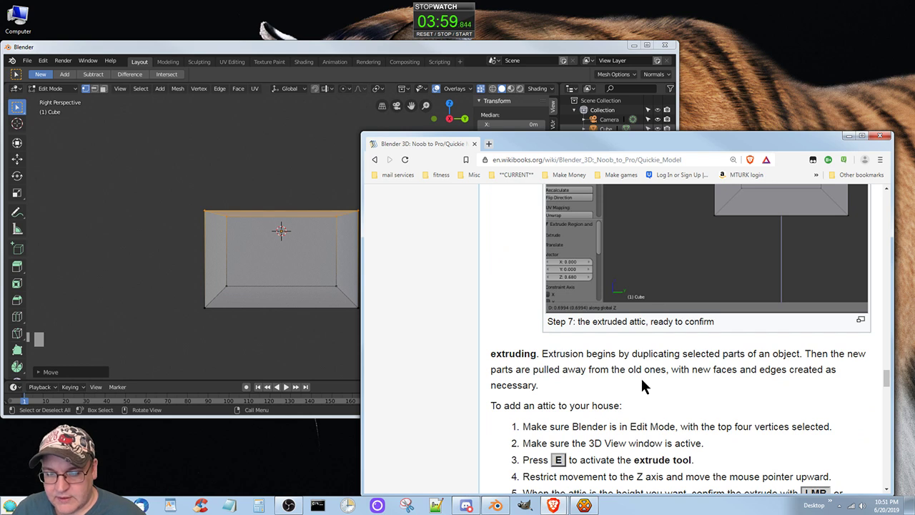
pyautogui.scroll(-2, 625, 378)
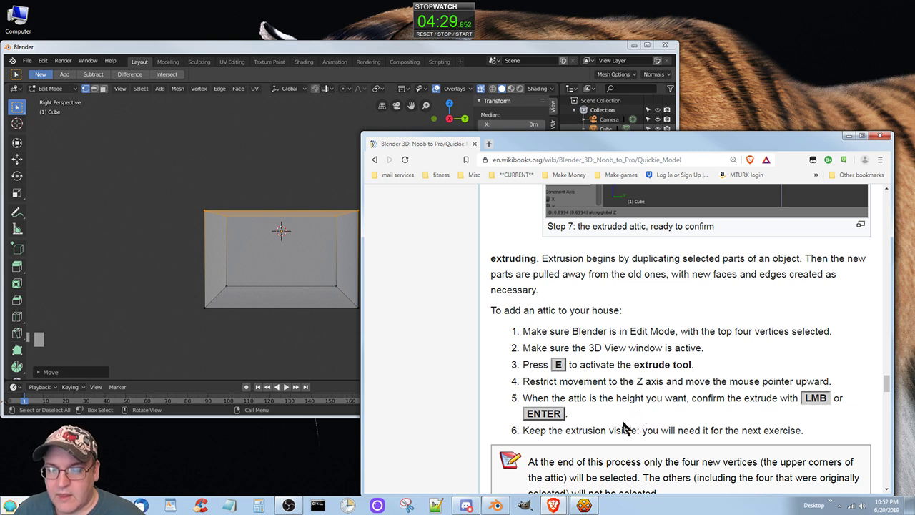
# Step: Switch to Blender and try extruding the cube's top four vertices about 0.48 m upward along Z
pyautogui.click(384, 51)
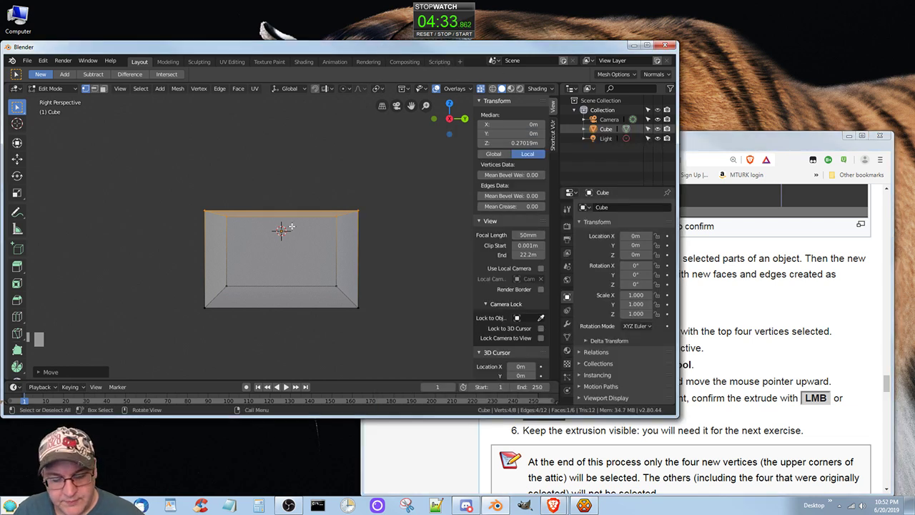
pyautogui.press('e')
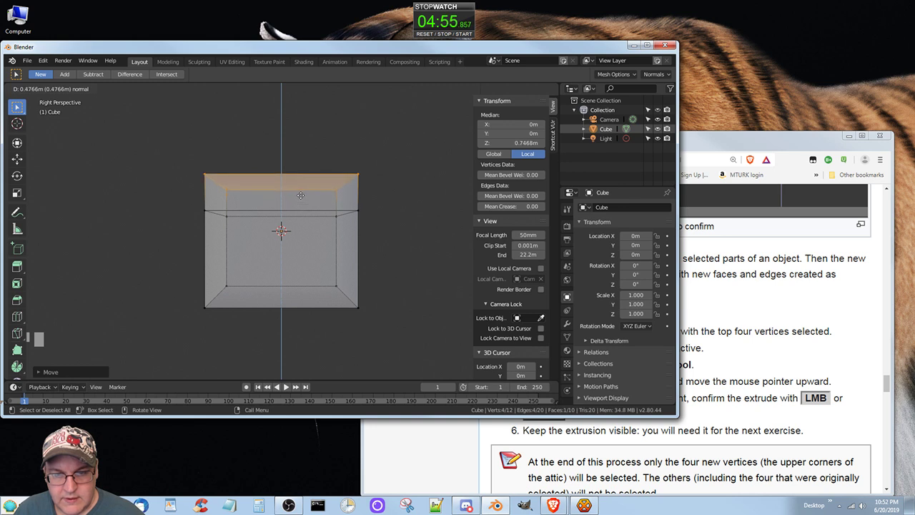
pyautogui.click(300, 195)
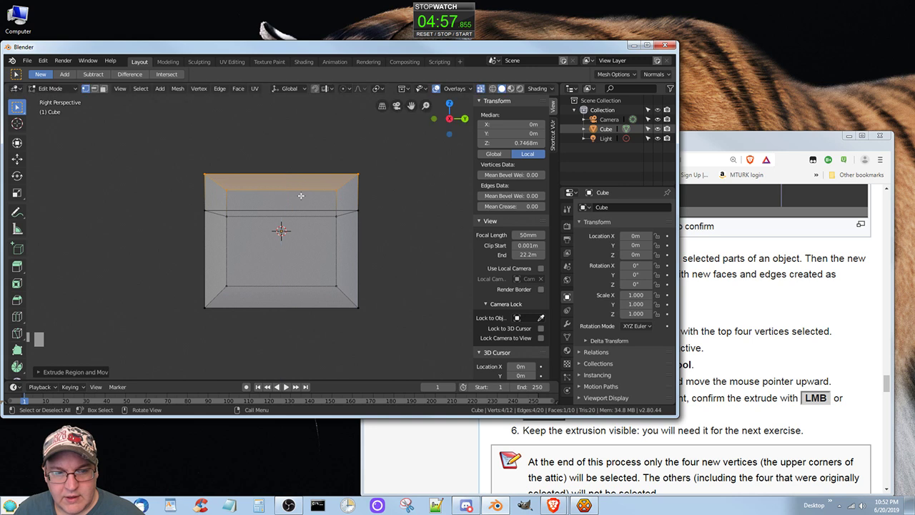
# Step: Switch to the browser and read the extrusion notes and the Merging section on making a pyramidal roof
pyautogui.click(778, 135)
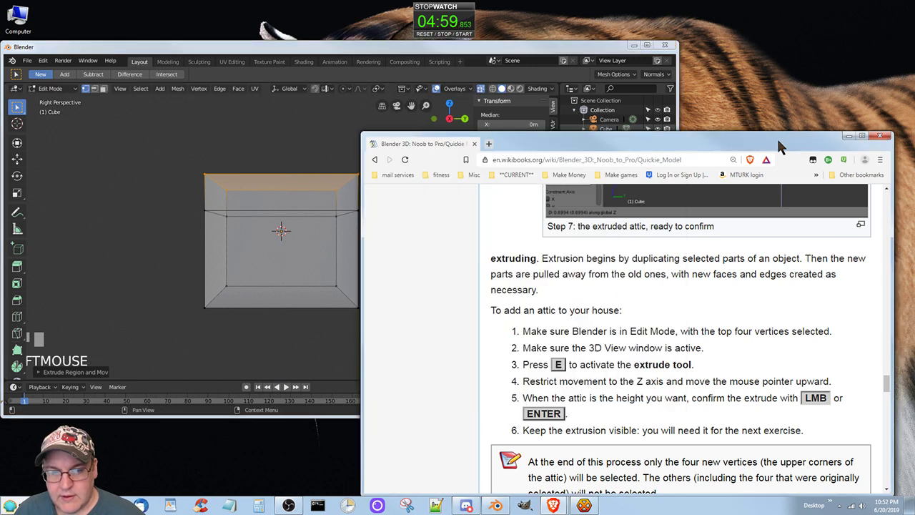
pyautogui.scroll(-3, 713, 429)
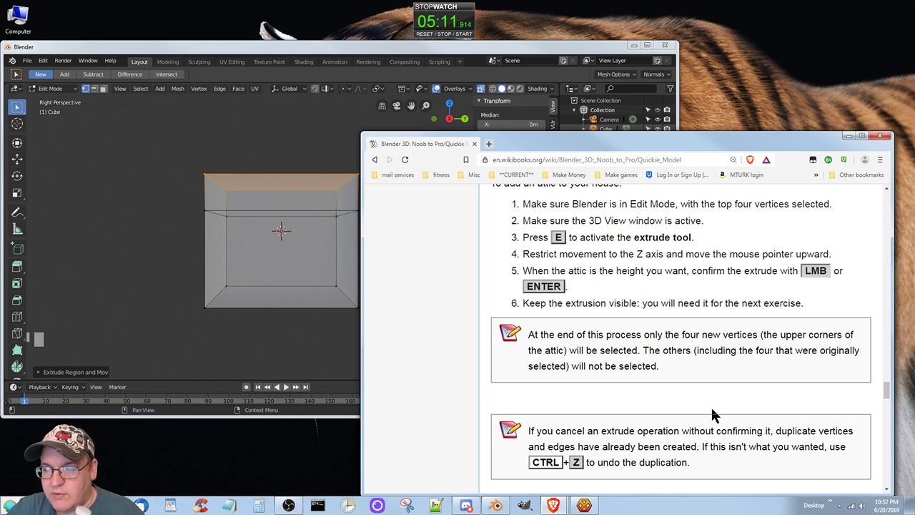
pyautogui.scroll(-3, 711, 406)
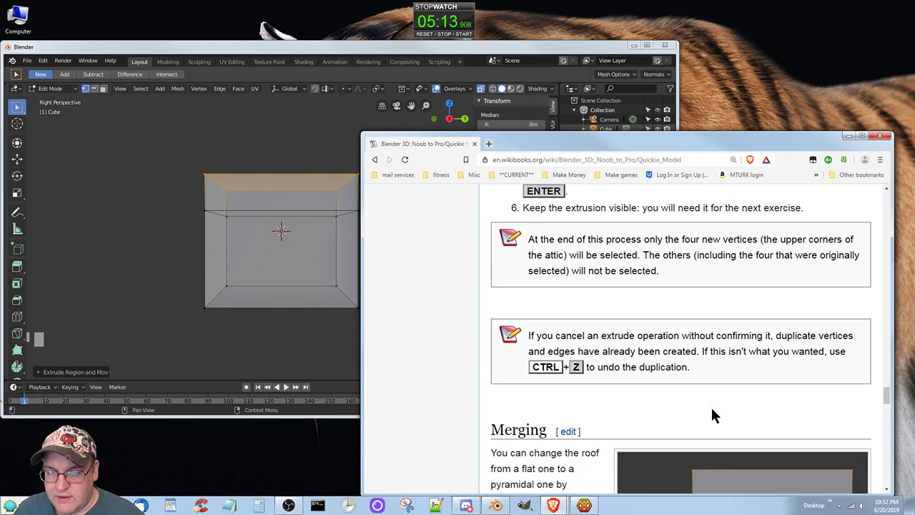
pyautogui.scroll(-1, 581, 438)
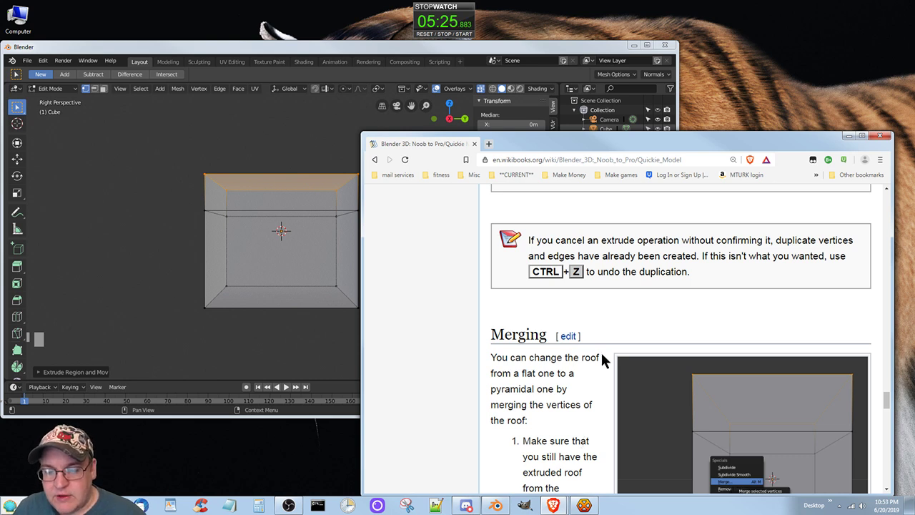
pyautogui.scroll(-1, 574, 409)
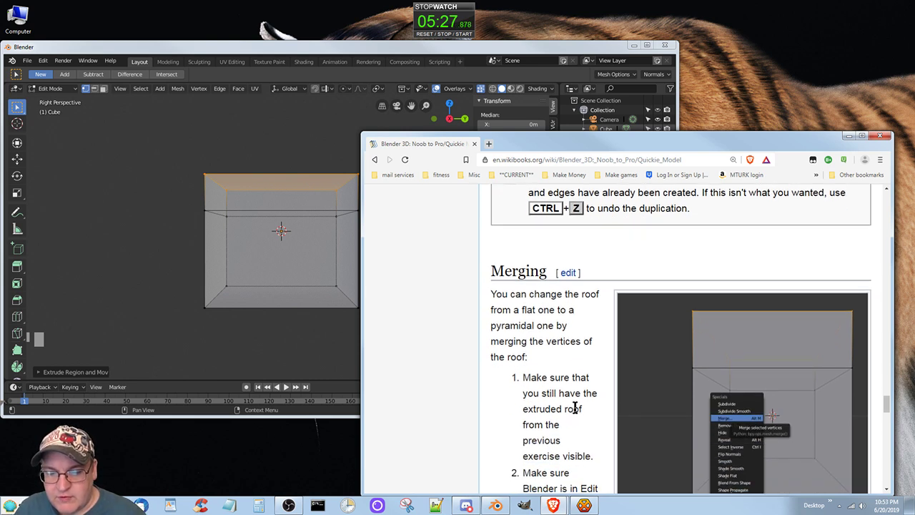
pyautogui.scroll(-1, 576, 410)
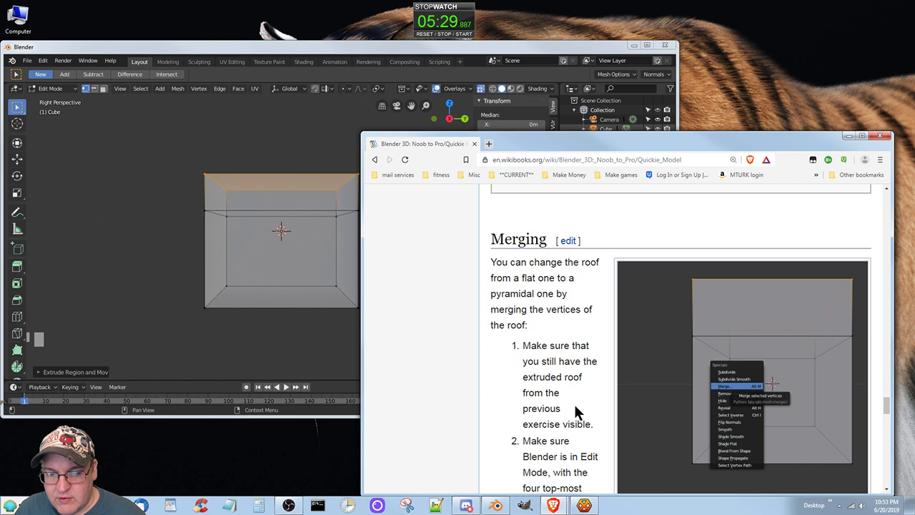
pyautogui.scroll(-3, 580, 411)
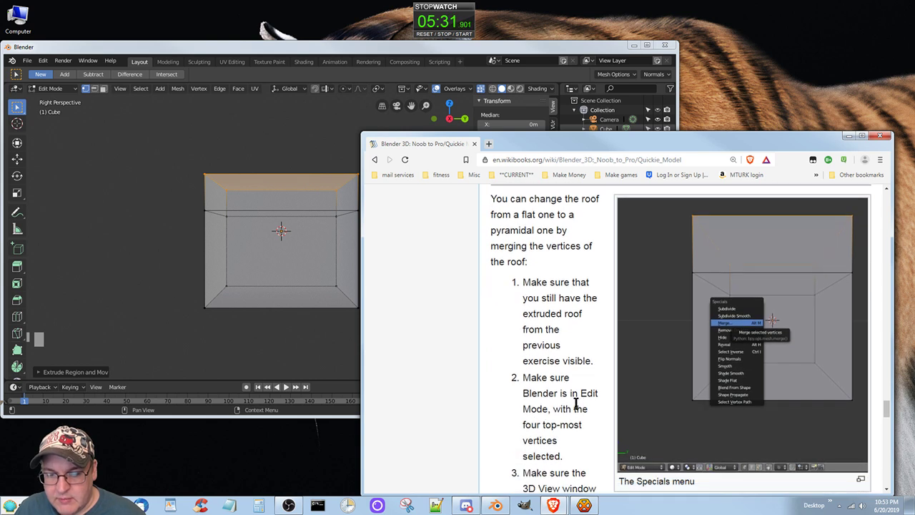
pyautogui.scroll(2, 577, 403)
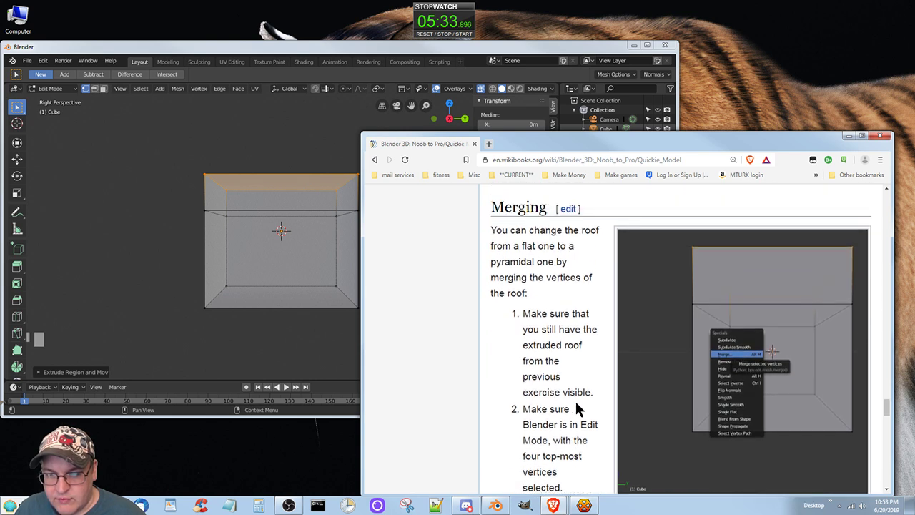
pyautogui.scroll(-1, 576, 403)
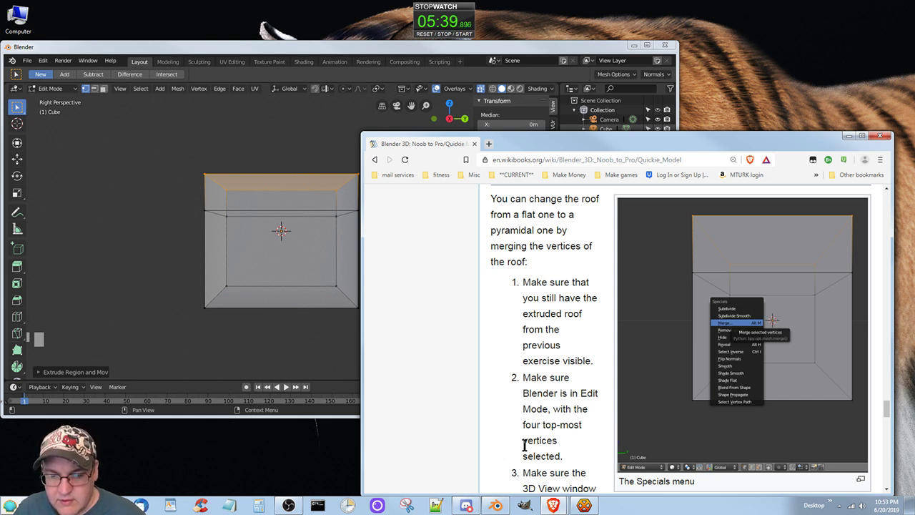
pyautogui.scroll(-3, 524, 445)
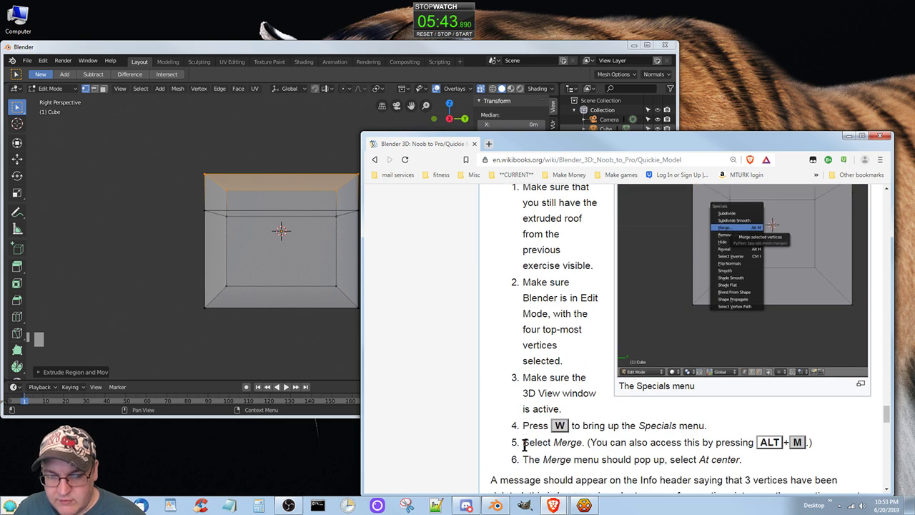
pyautogui.scroll(2, 524, 445)
pyautogui.scroll(-1, 525, 444)
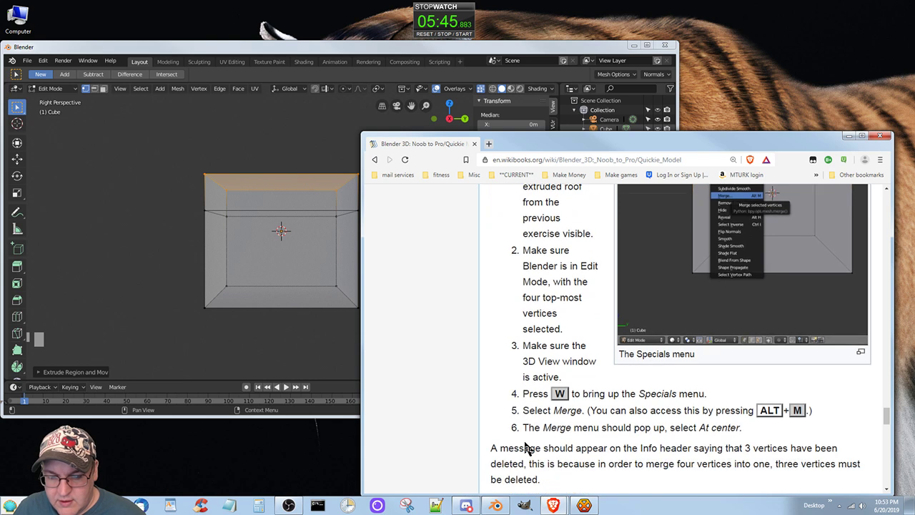
pyautogui.scroll(-1, 526, 447)
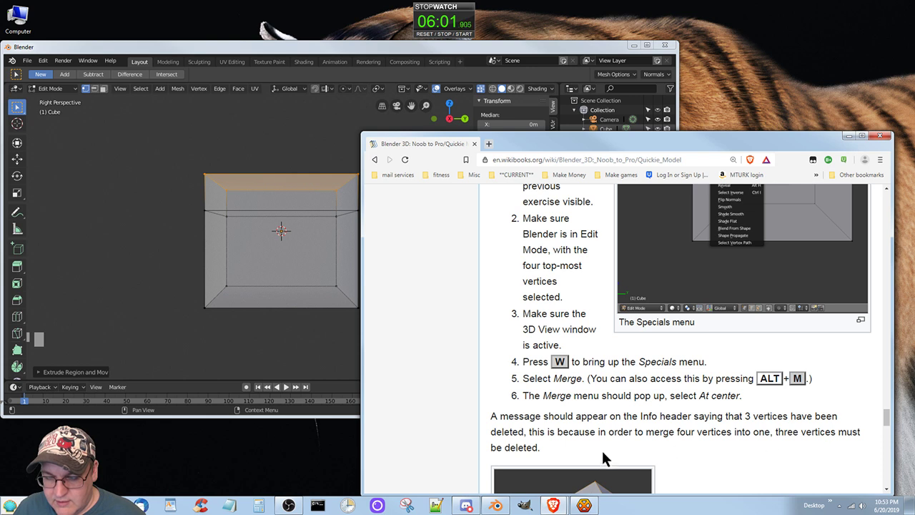
pyautogui.scroll(-1, 593, 460)
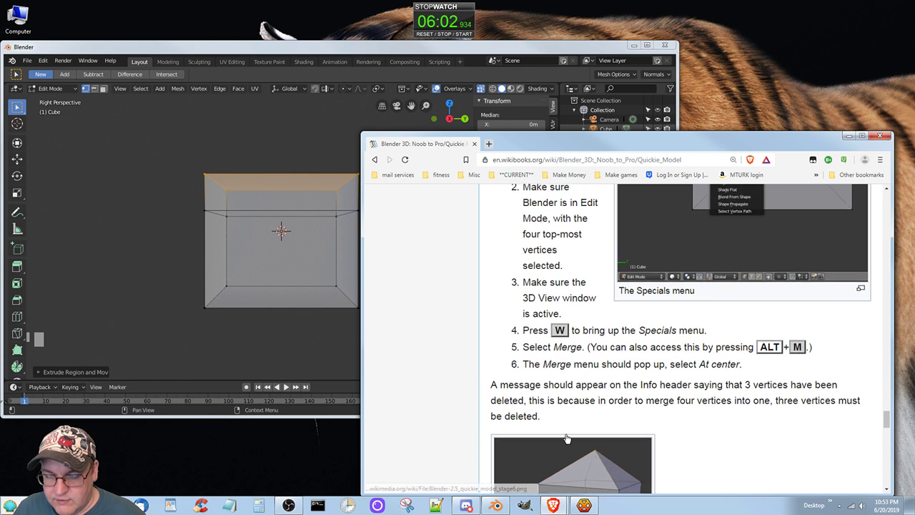
# Step: Switch to Blender and try merging the attic's four top vertices at their center
pyautogui.click(301, 50)
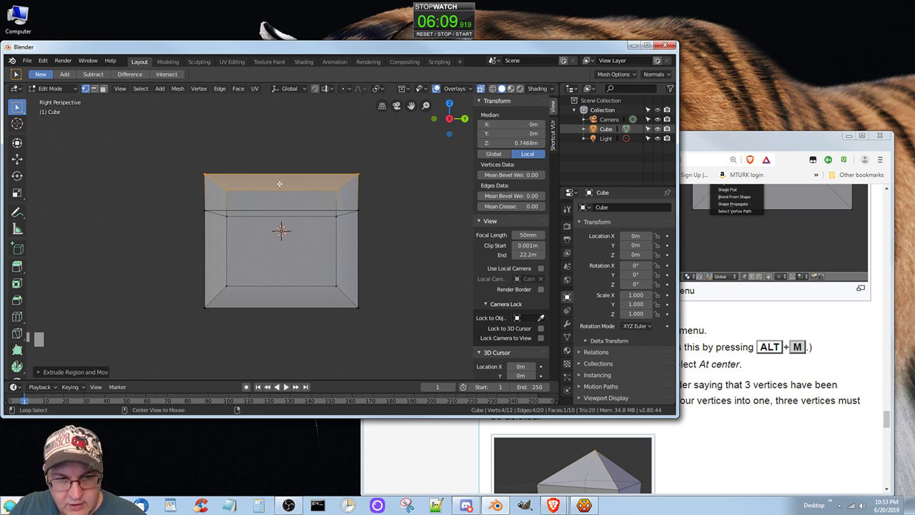
pyautogui.hotkey('alt', 'm')
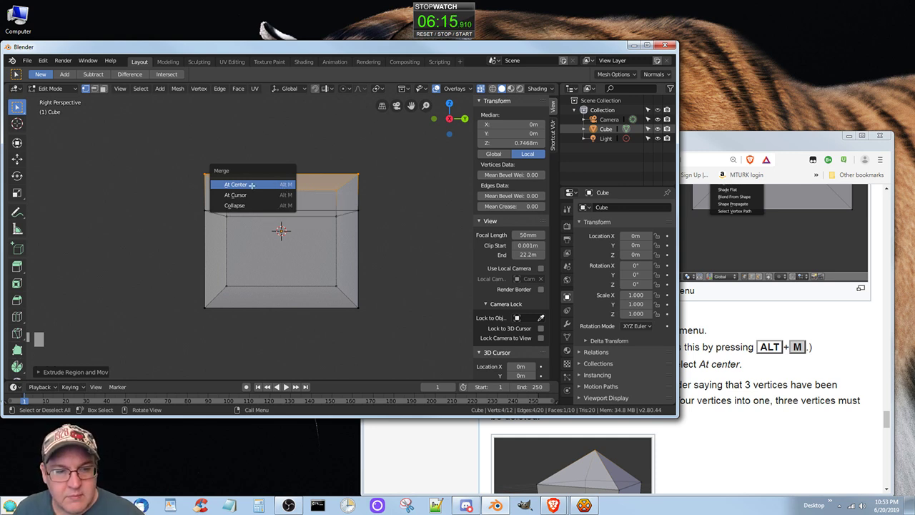
pyautogui.click(249, 186)
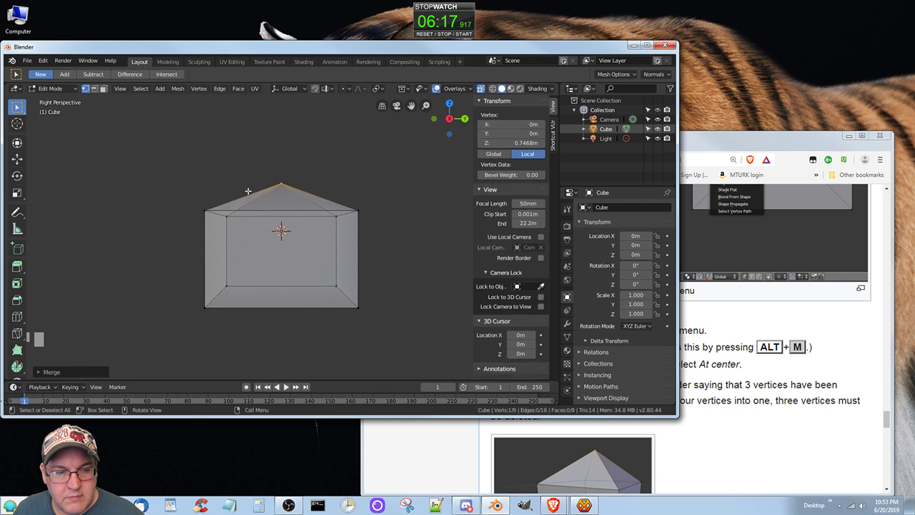
# Step: Glance back at the tutorial's merge instructions, return to Blender, and undo the roof merge and the attic extrusion
pyautogui.click(765, 135)
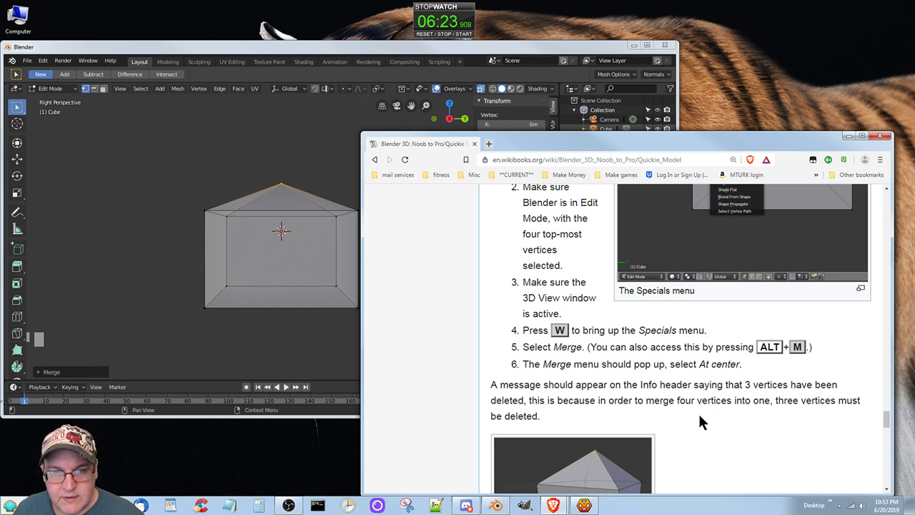
pyautogui.click(336, 50)
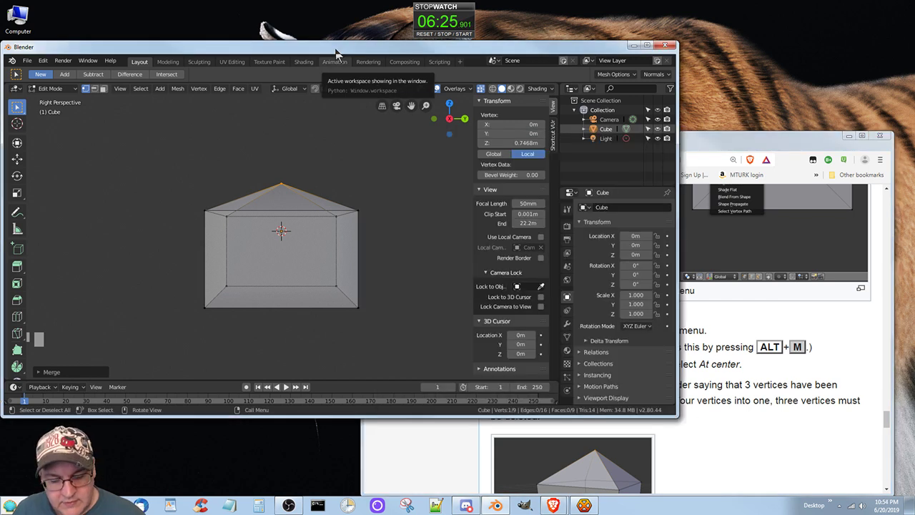
pyautogui.hotkey('ctrl', 'z')
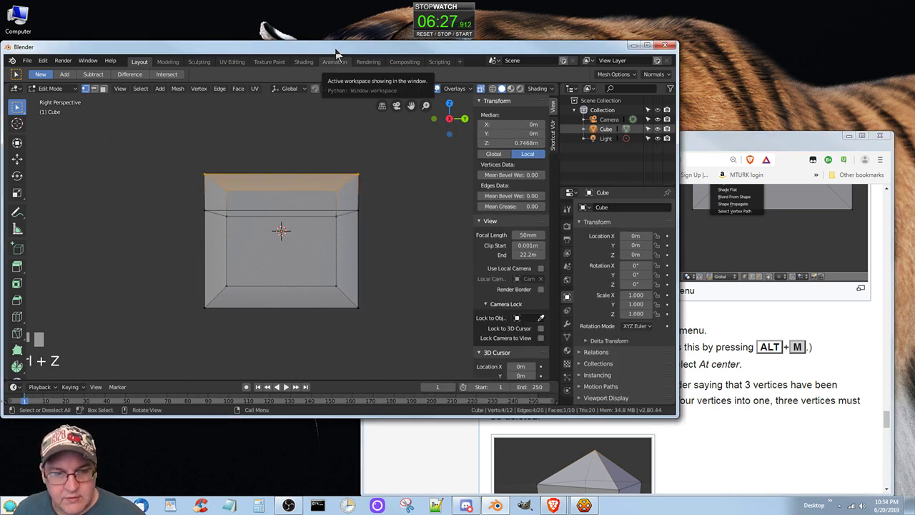
pyautogui.hotkey('ctrl', 'z')
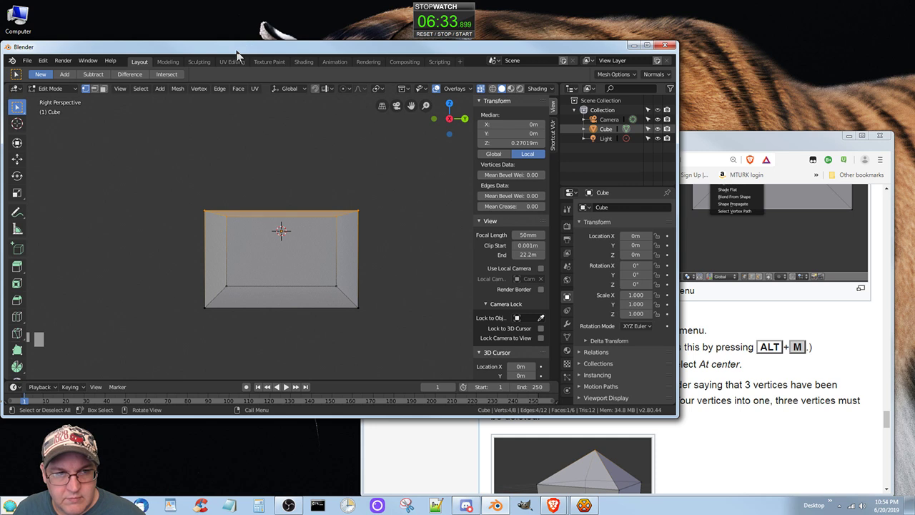
# Step: Extrude the cube's top four vertices about 0.73 m upward along Z and merge the new vertices at center
pyautogui.press('e')
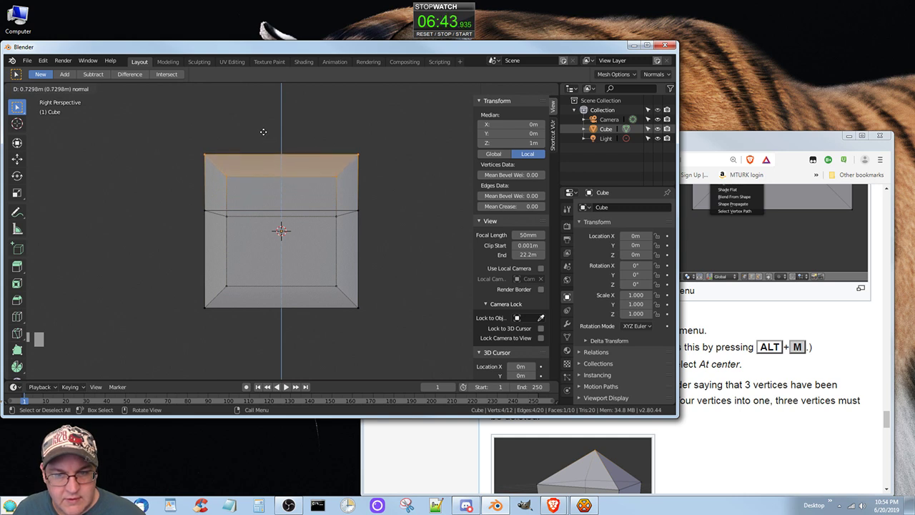
pyautogui.click(264, 132)
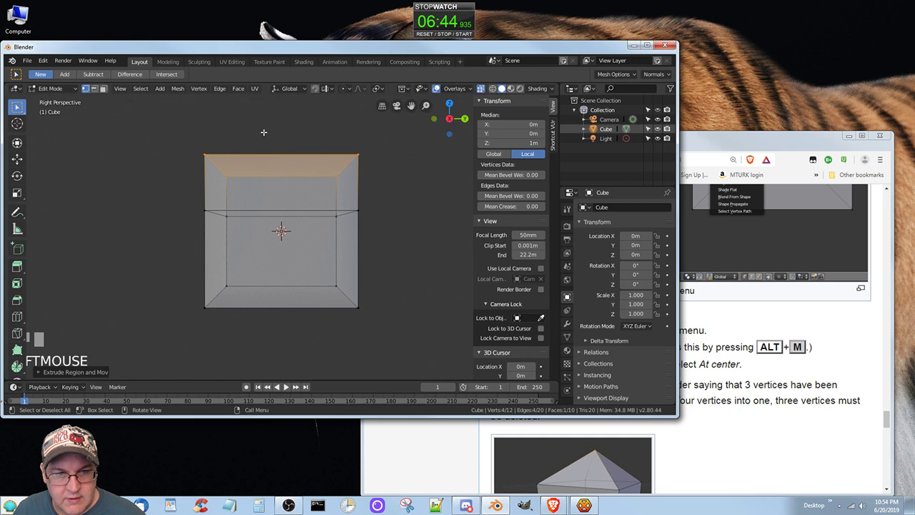
pyautogui.hotkey('alt', 'm')
pyautogui.click(384, 201)
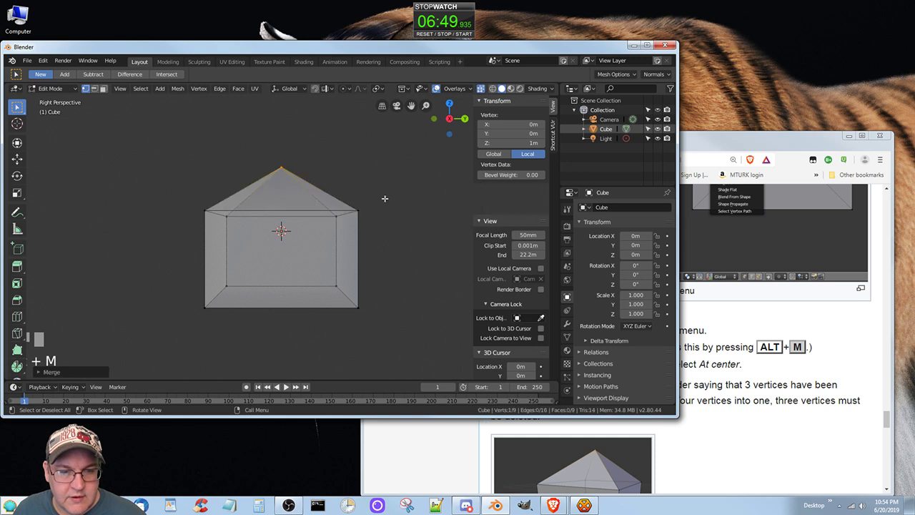
# Step: Switch to the browser and read the end of the Merging section and the Saving your Work instructions
pyautogui.click(765, 138)
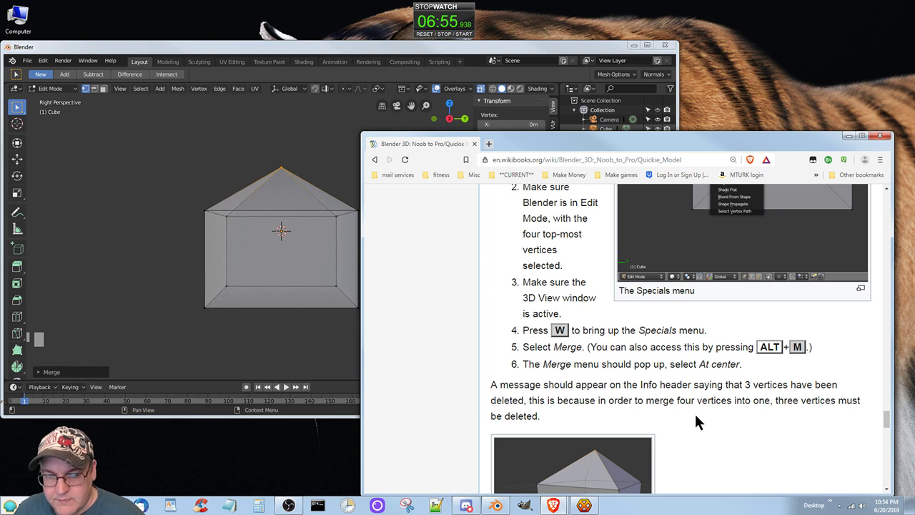
pyautogui.scroll(-1, 696, 415)
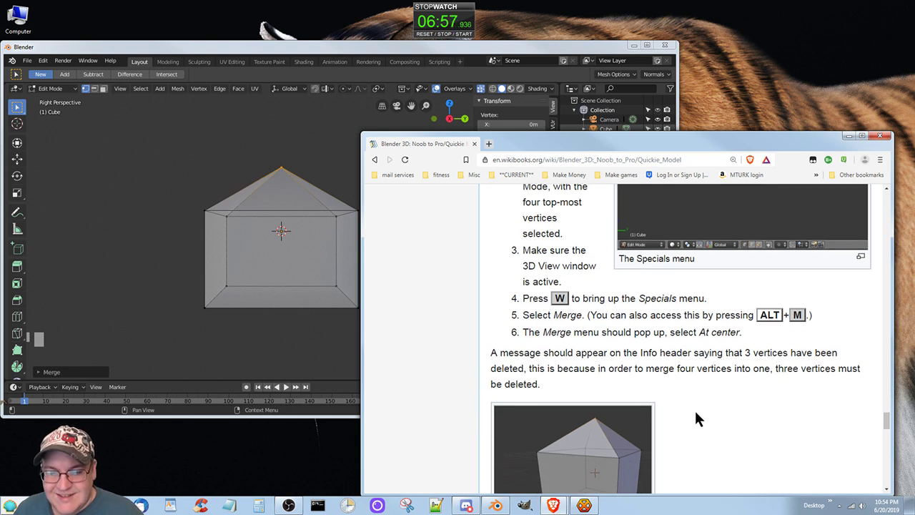
pyautogui.scroll(-5, 694, 408)
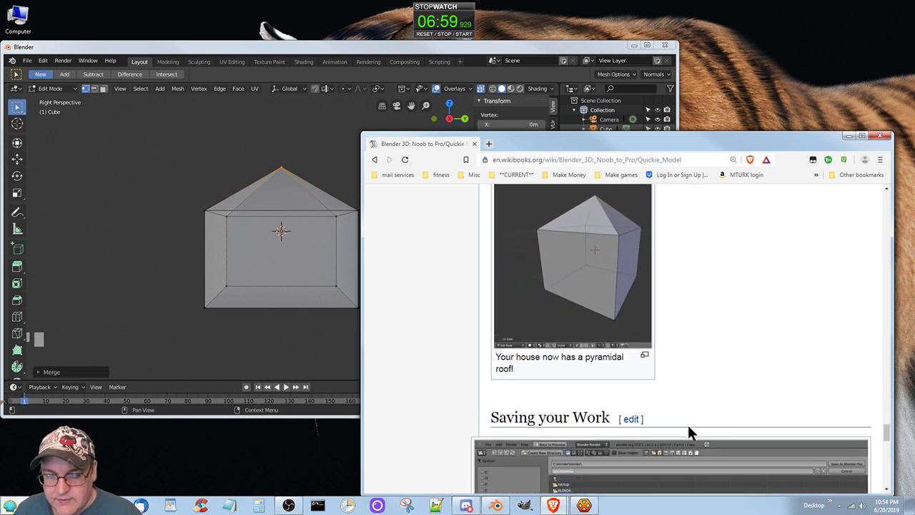
pyautogui.scroll(-3, 687, 429)
pyautogui.scroll(-5, 688, 429)
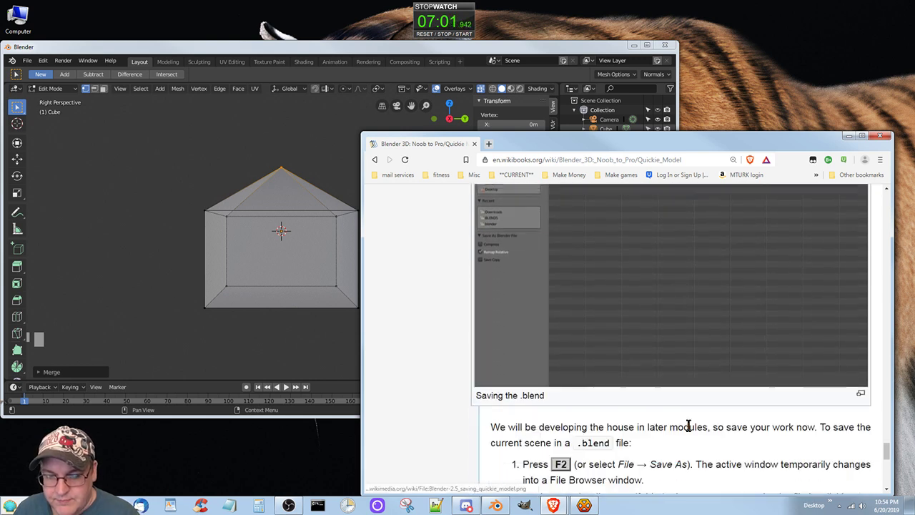
pyautogui.scroll(-6, 688, 427)
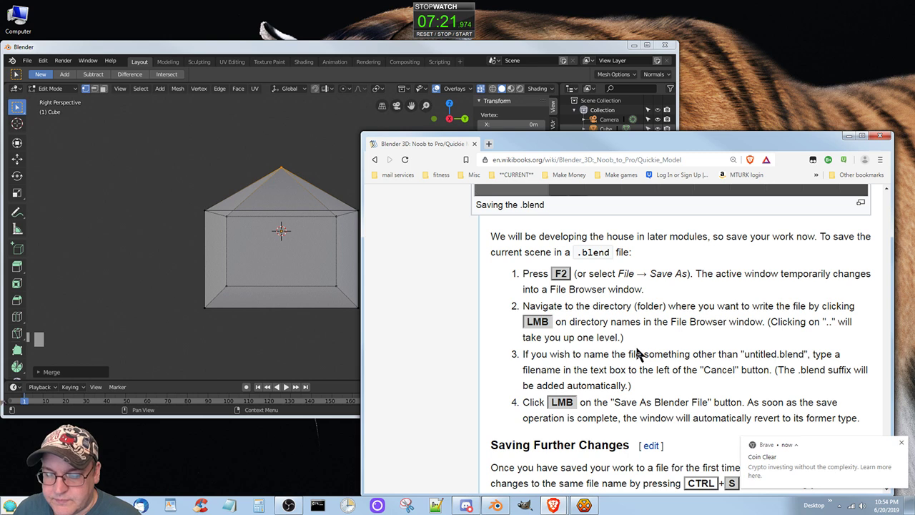
# Step: Close the Coin Clear page opened from the notification and read the Saving Further Changes section of the tutorial
pyautogui.click(781, 459)
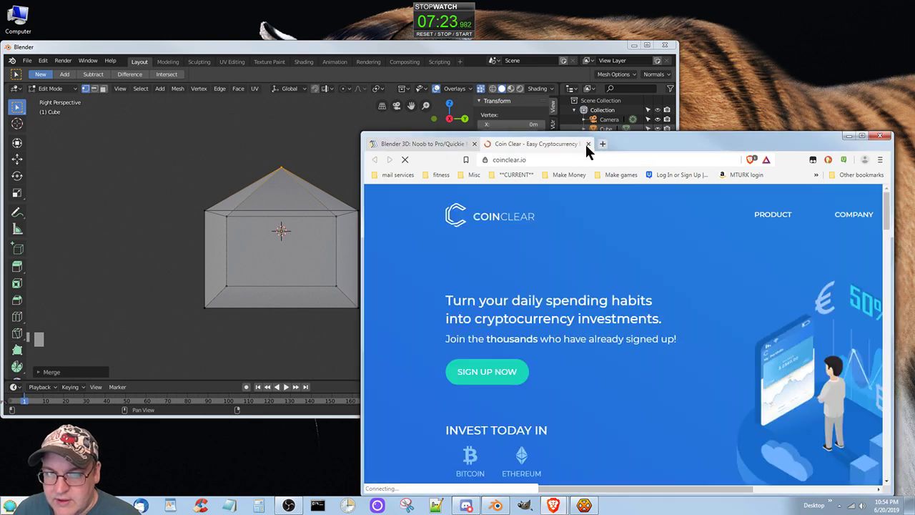
pyautogui.click(588, 144)
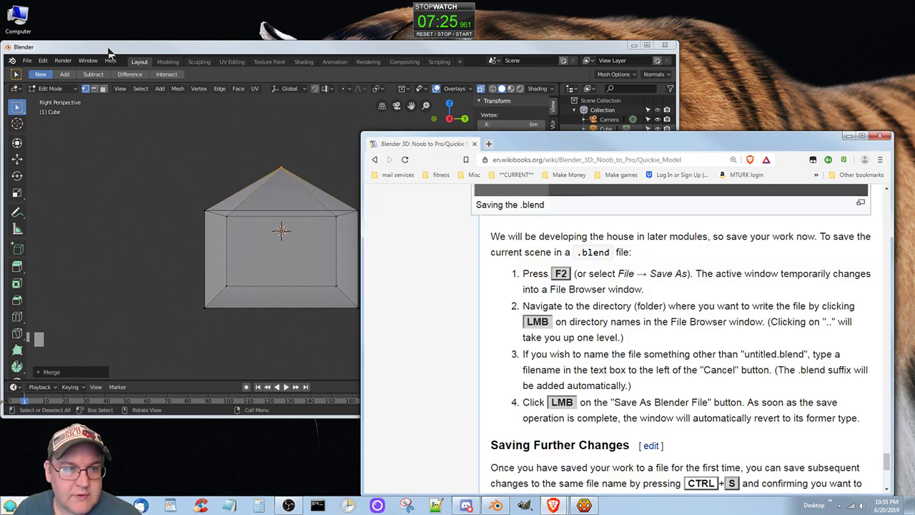
pyautogui.click(109, 53)
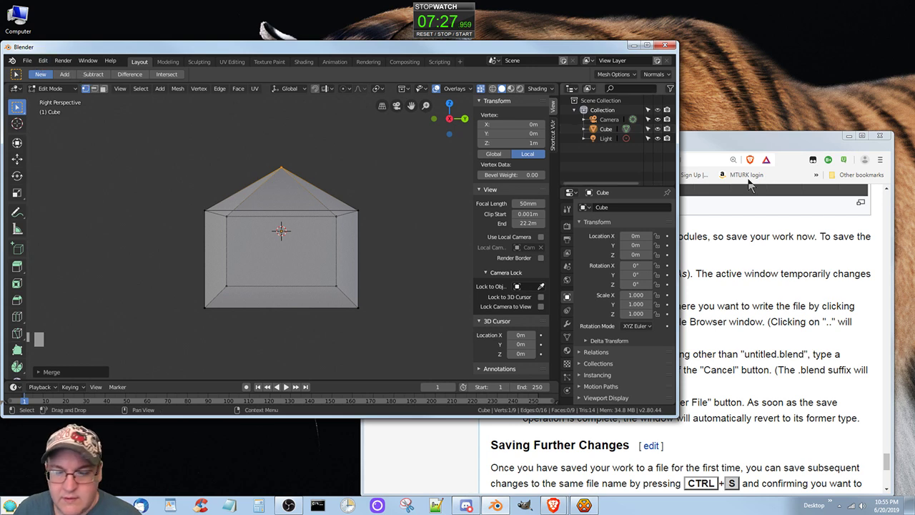
pyautogui.click(791, 136)
pyautogui.scroll(-2, 639, 328)
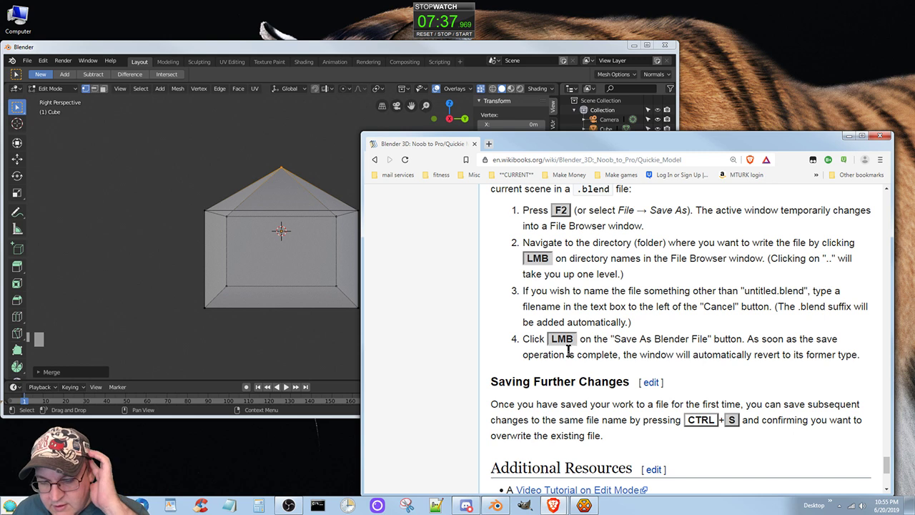
# Step: Switch to Blender, start saving the scene as a new file, and choose the TestBlends folder inside D:\DevStuff
pyautogui.click(207, 50)
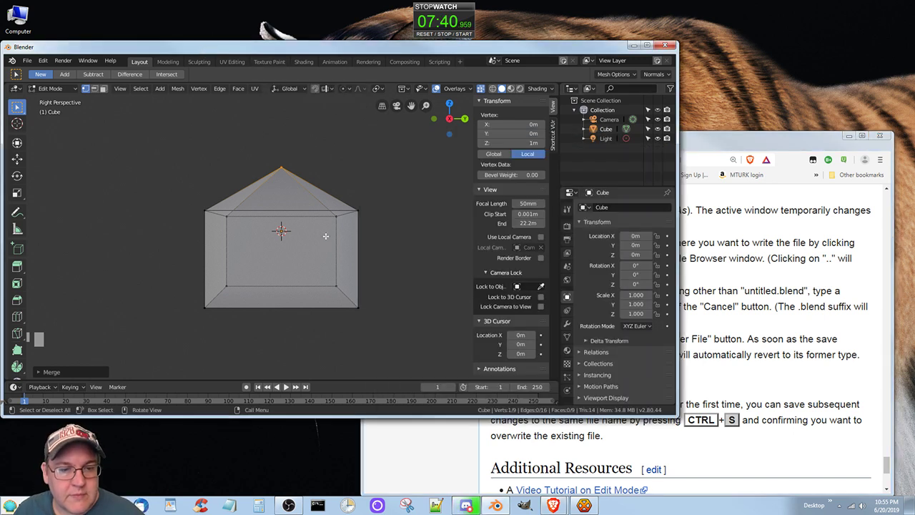
pyautogui.click(27, 60)
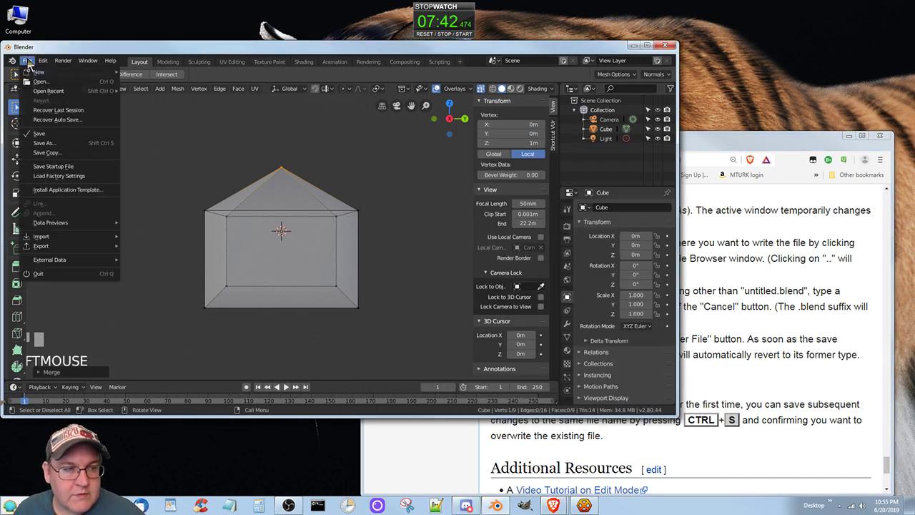
pyautogui.click(74, 143)
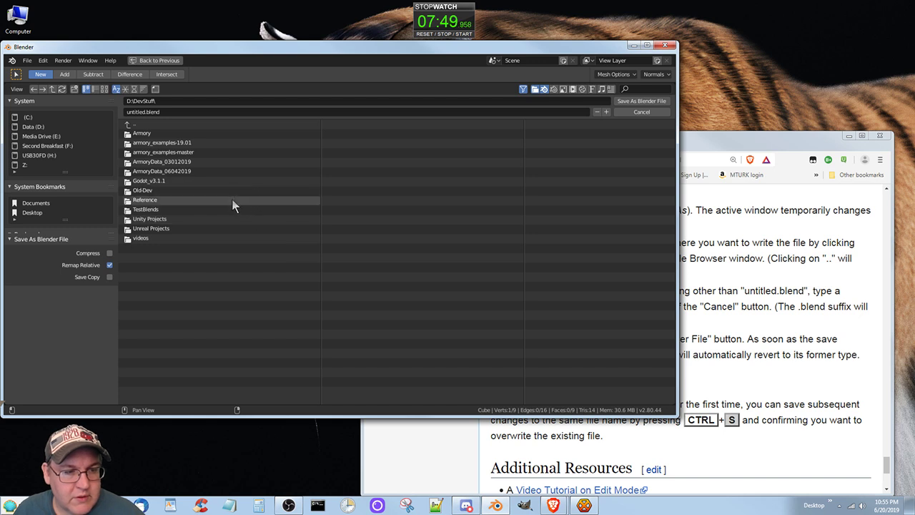
pyautogui.click(200, 208)
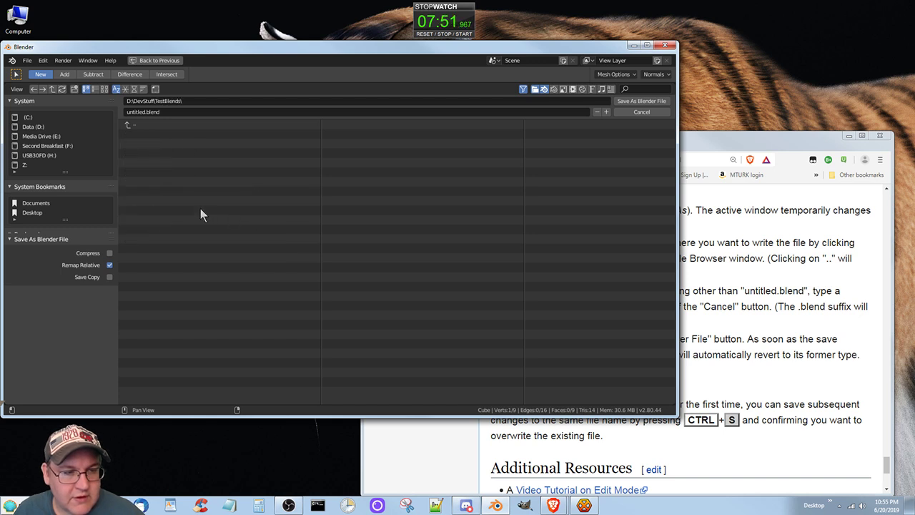
# Step: Name the file B3D_Noob_house.blend and save it
pyautogui.click(139, 109)
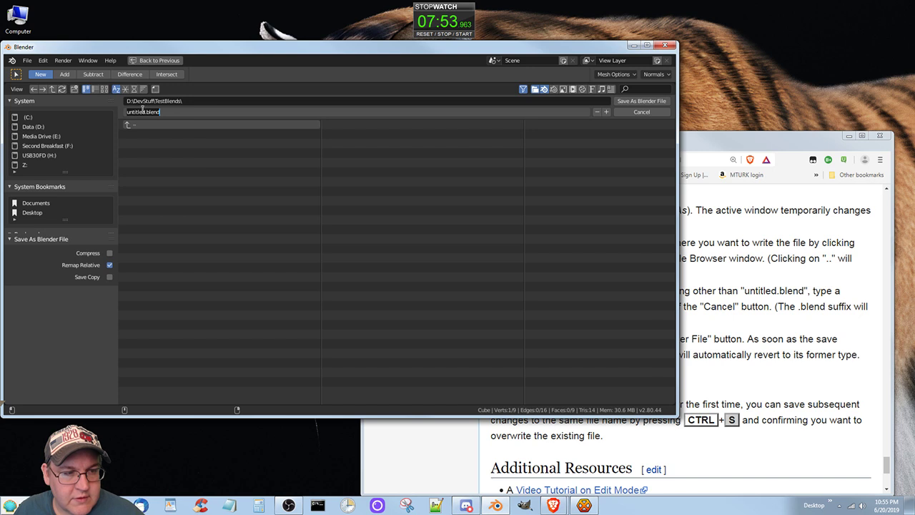
pyautogui.click(144, 111)
pyautogui.moveTo(145, 111); pyautogui.dragTo(94, 107)
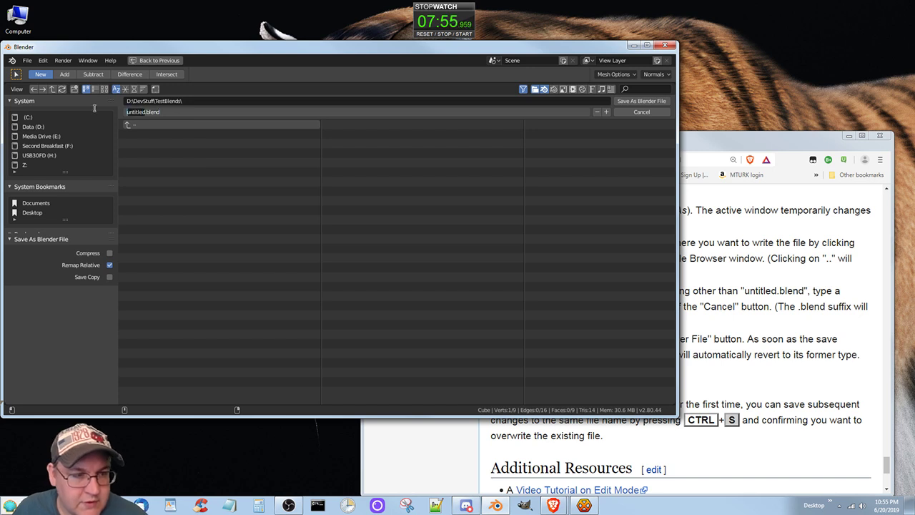
pyautogui.write('ho')
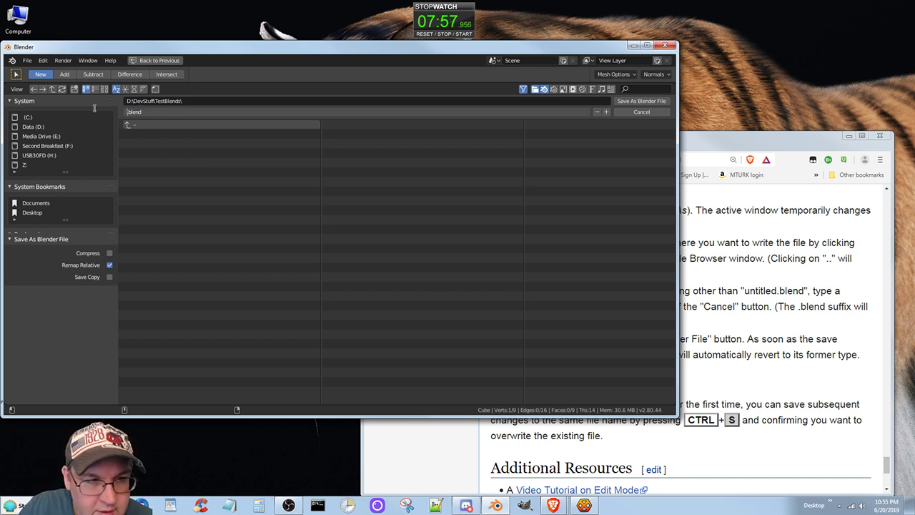
pyautogui.write('use')
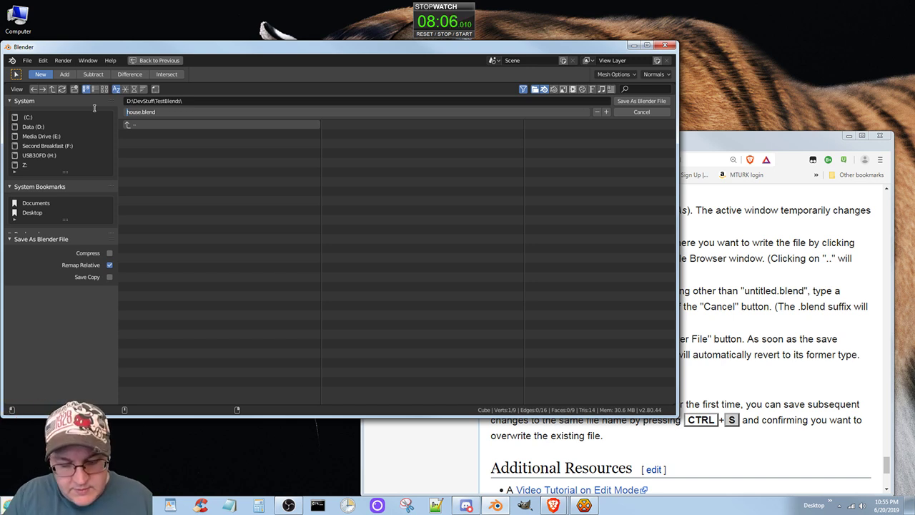
pyautogui.write('B3')
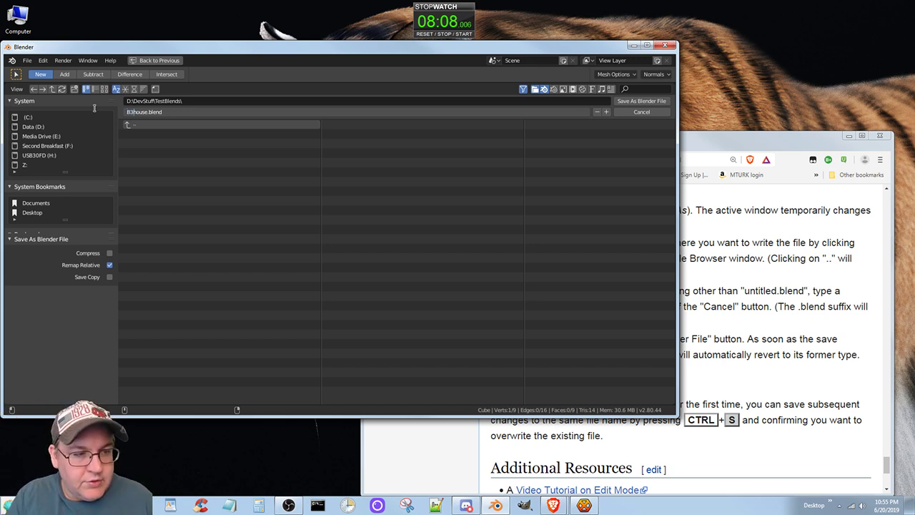
pyautogui.write('D_Noob_')
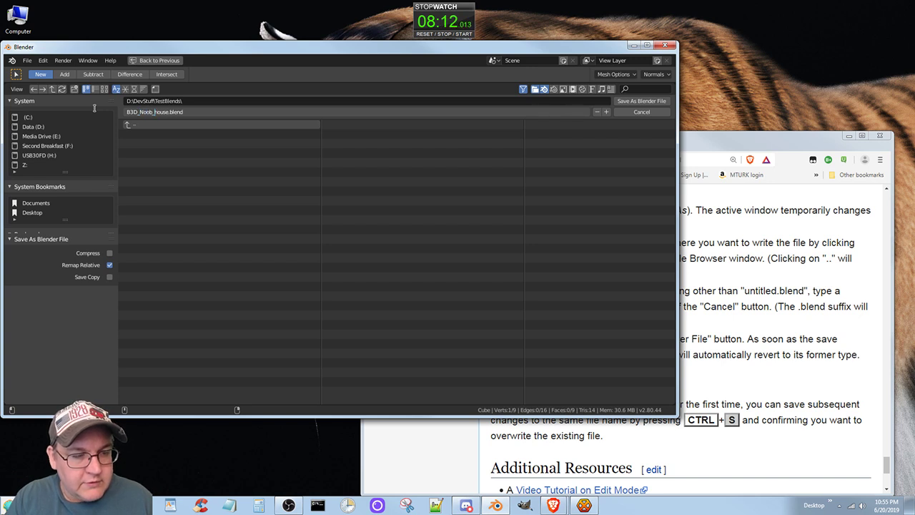
pyautogui.click(94, 108)
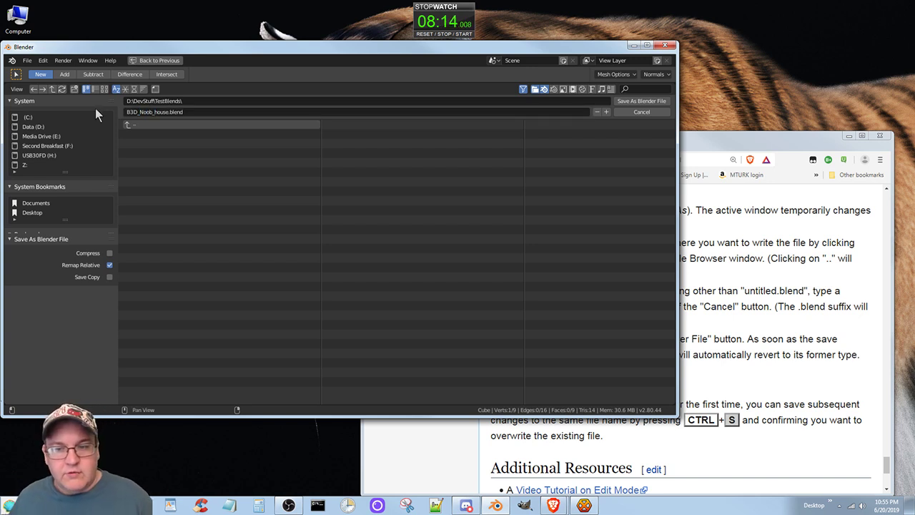
pyautogui.click(630, 103)
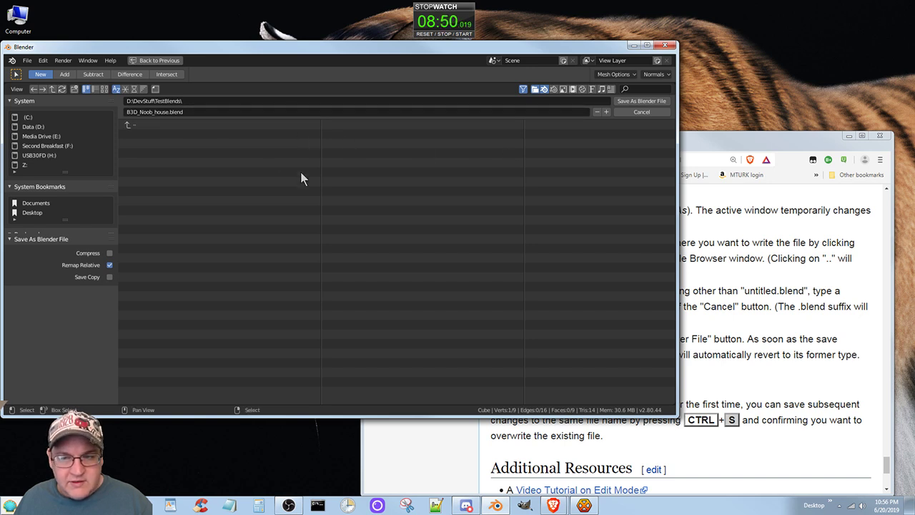
pyautogui.click(631, 102)
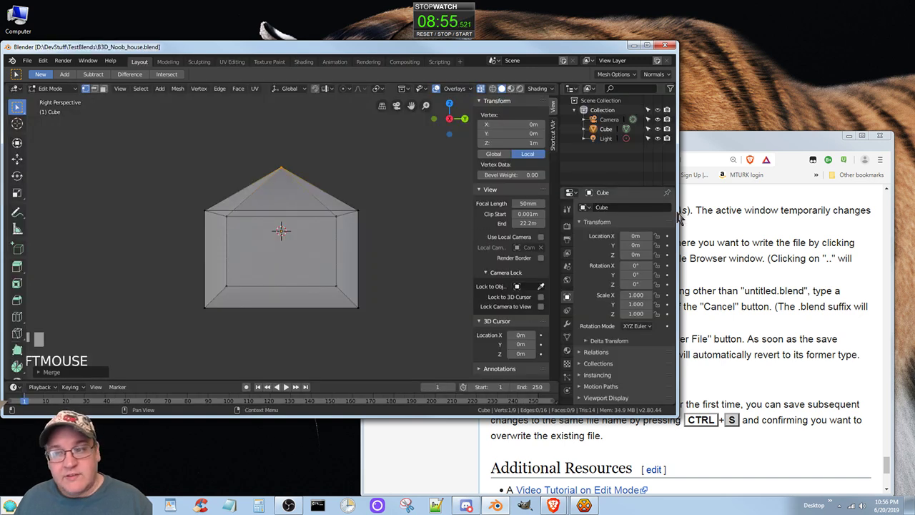
# Step: Lower the roof's apex vertex along Z to a height of about 0.84 m and save the file again
pyautogui.click(782, 135)
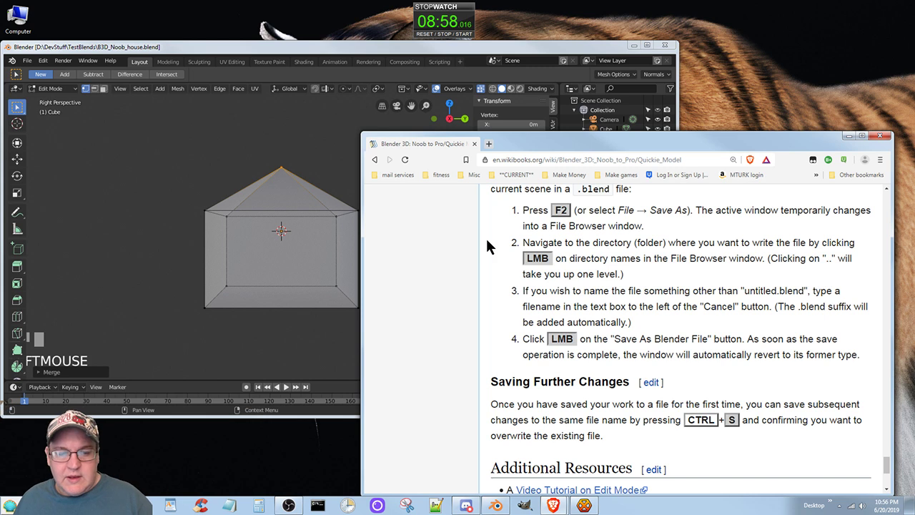
pyautogui.click(296, 51)
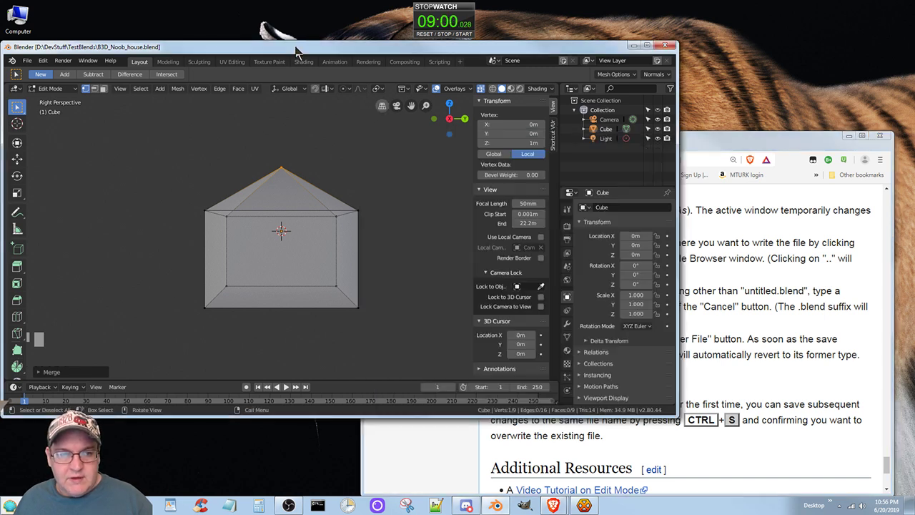
pyautogui.click(17, 159)
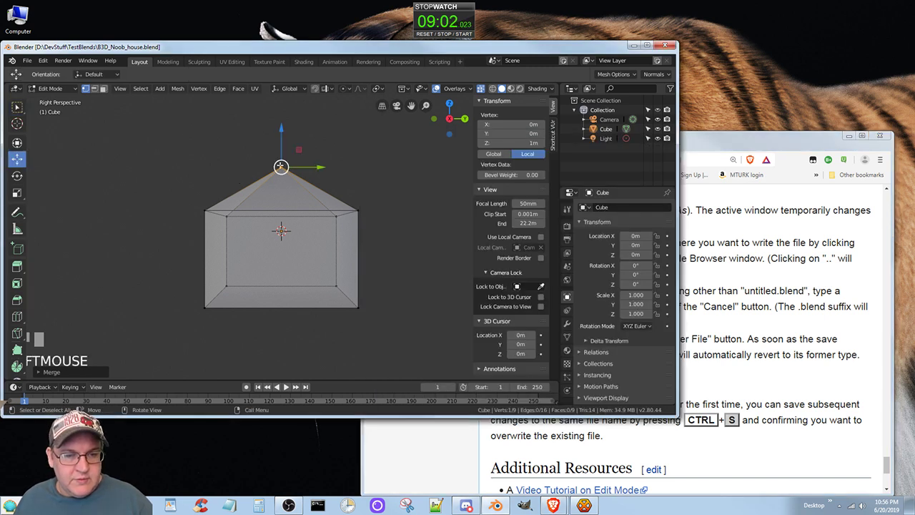
pyautogui.moveTo(281, 129); pyautogui.dragTo(274, 178)
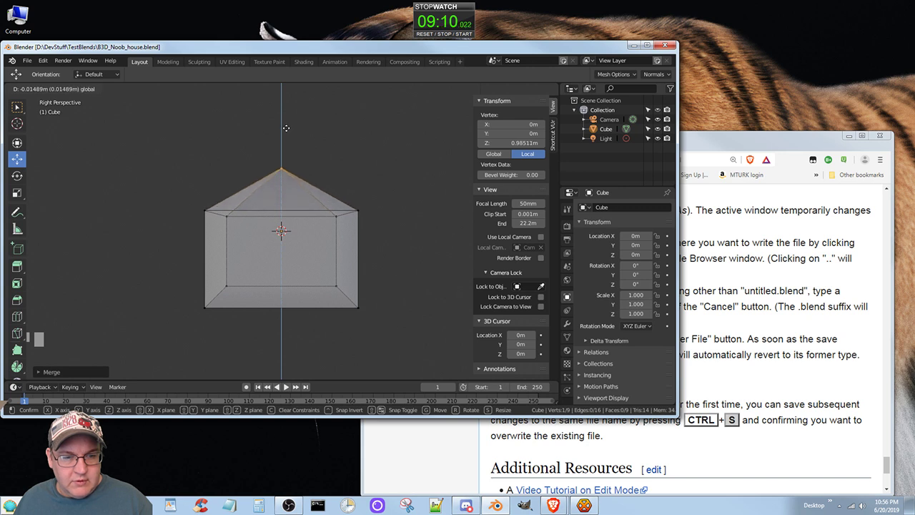
pyautogui.click(283, 131)
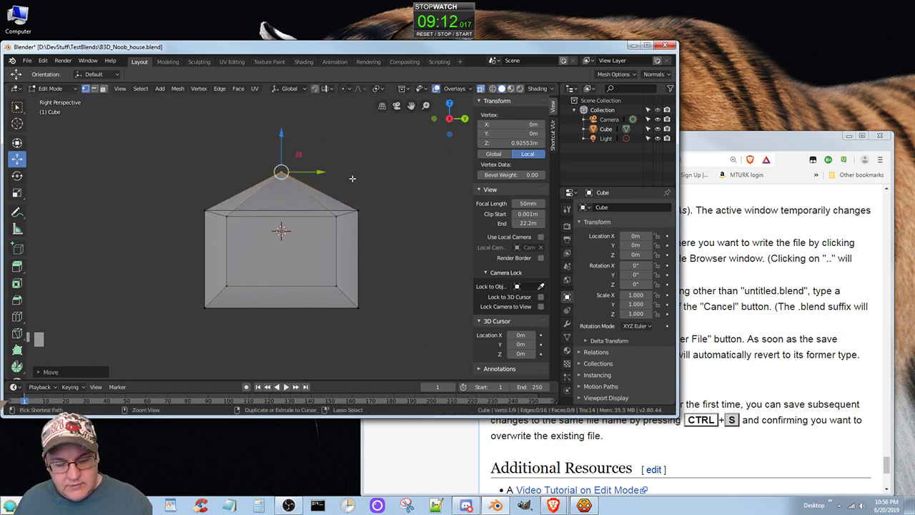
pyautogui.hotkey('ctrl', 'z')
pyautogui.moveTo(279, 126); pyautogui.dragTo(280, 135)
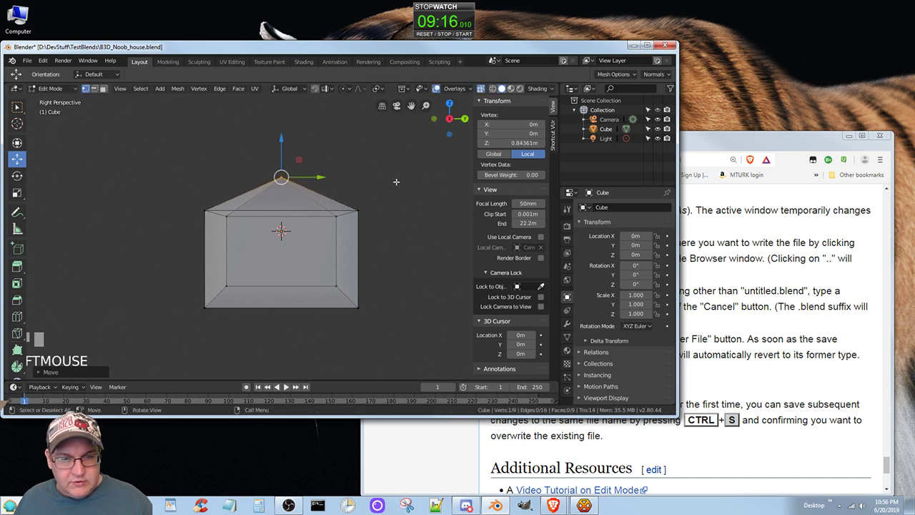
pyautogui.hotkey('ctrl', 's')
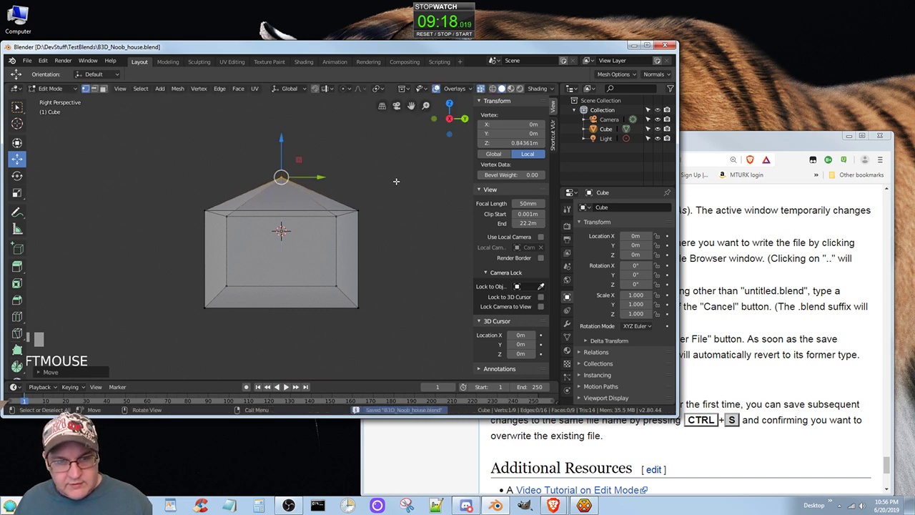
# Step: Switch to the browser, open the next module "Quickie Render", and read its introduction and contents list
pyautogui.click(779, 140)
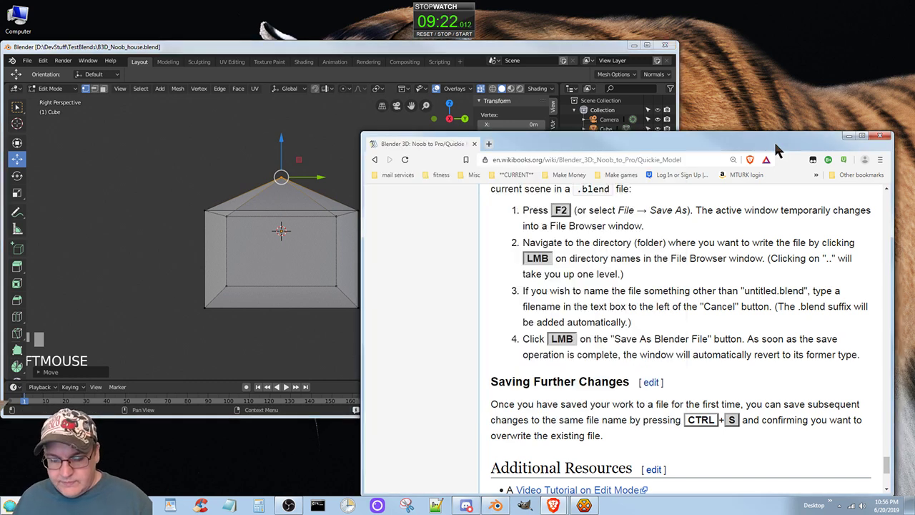
pyautogui.scroll(-5, 665, 279)
pyautogui.scroll(1, 617, 286)
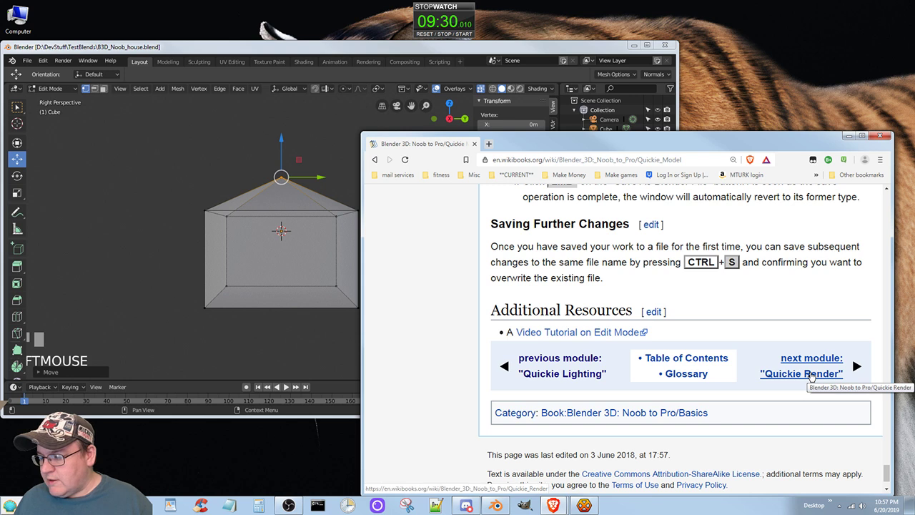
pyautogui.click(812, 373)
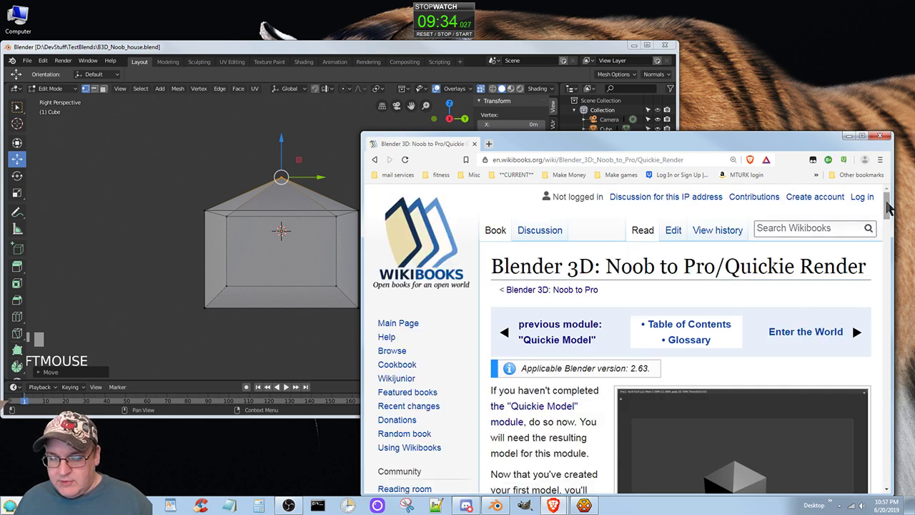
pyautogui.moveTo(886, 205); pyautogui.dragTo(881, 230)
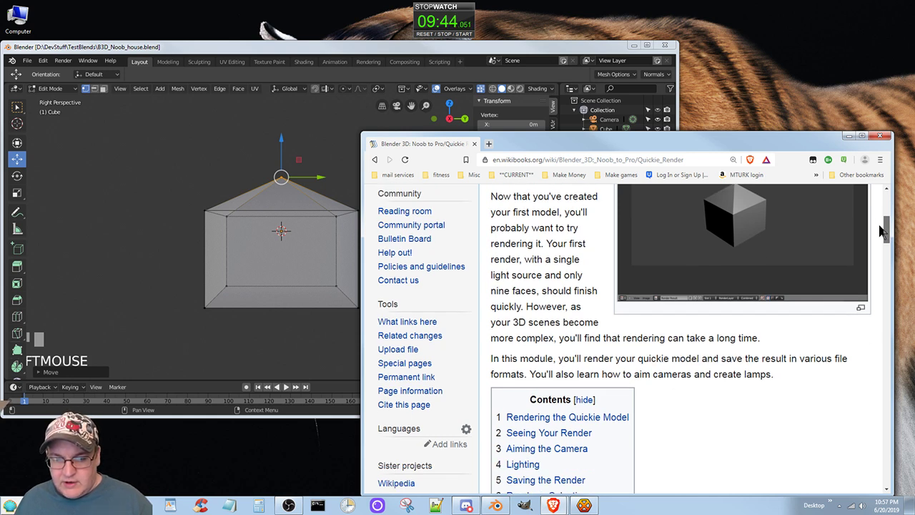
pyautogui.moveTo(880, 226); pyautogui.dragTo(874, 240)
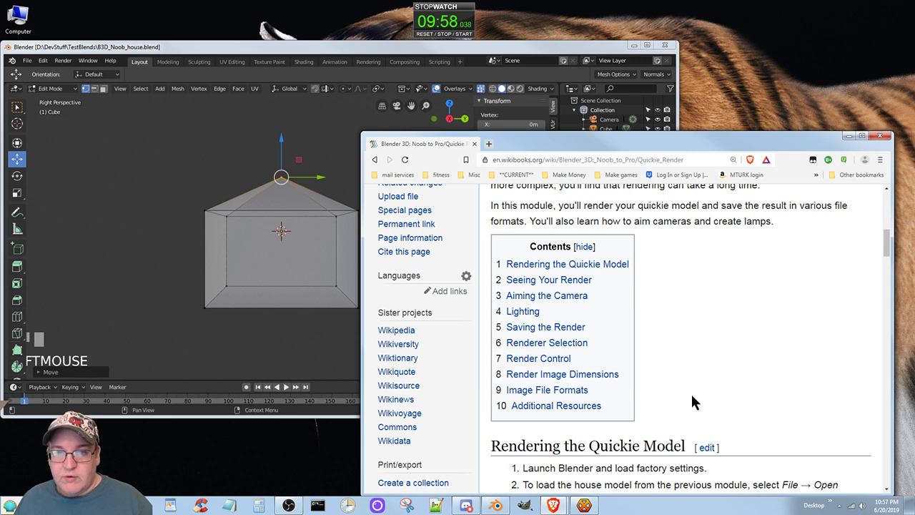
pyautogui.scroll(-1, 690, 403)
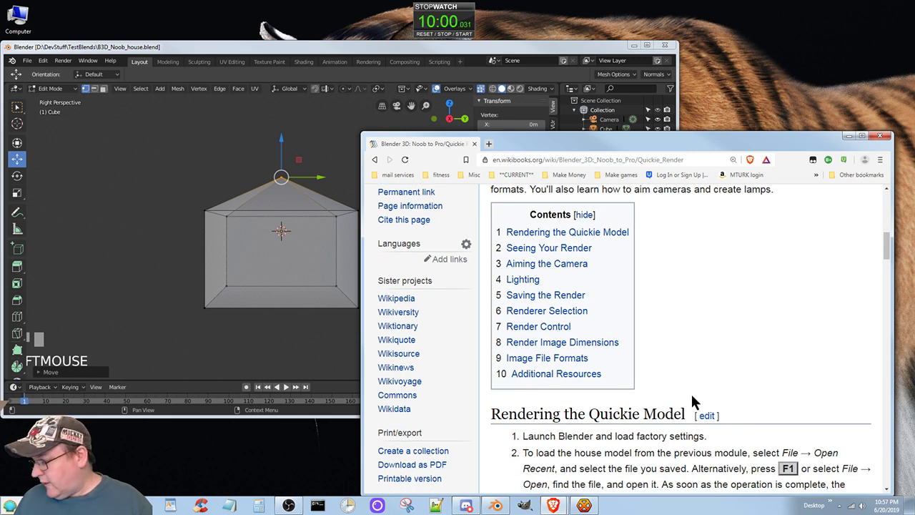
# Step: Follow the "Rendering the Quickie Model" instructions: switch to Blender, render the house image, and close the render window
pyautogui.scroll(-1, 683, 396)
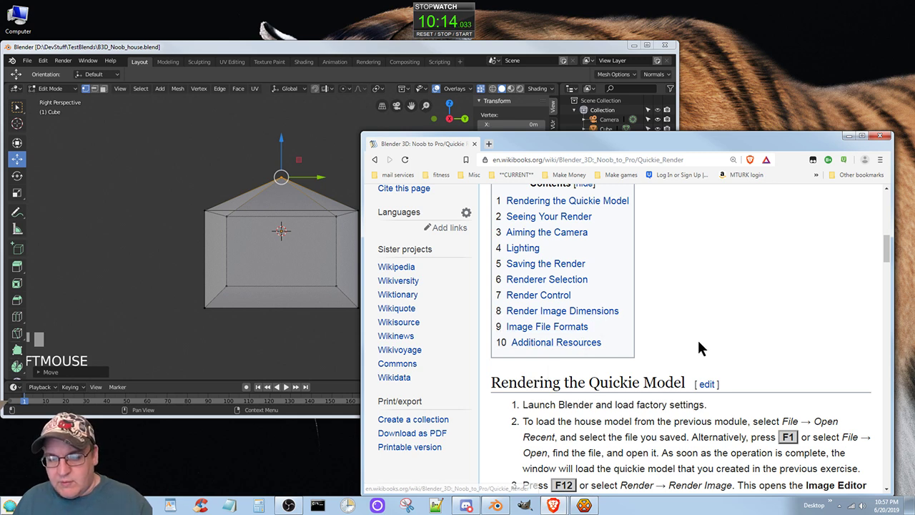
pyautogui.scroll(-2, 667, 338)
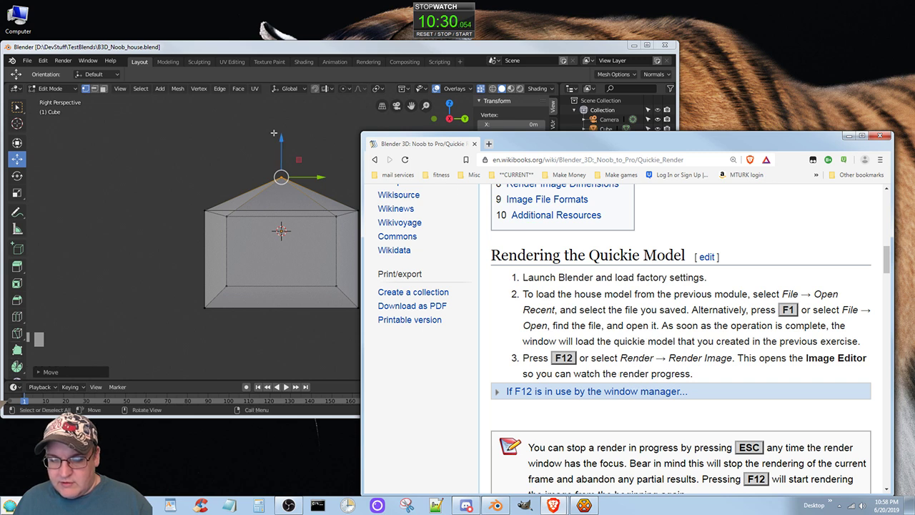
pyautogui.click(195, 49)
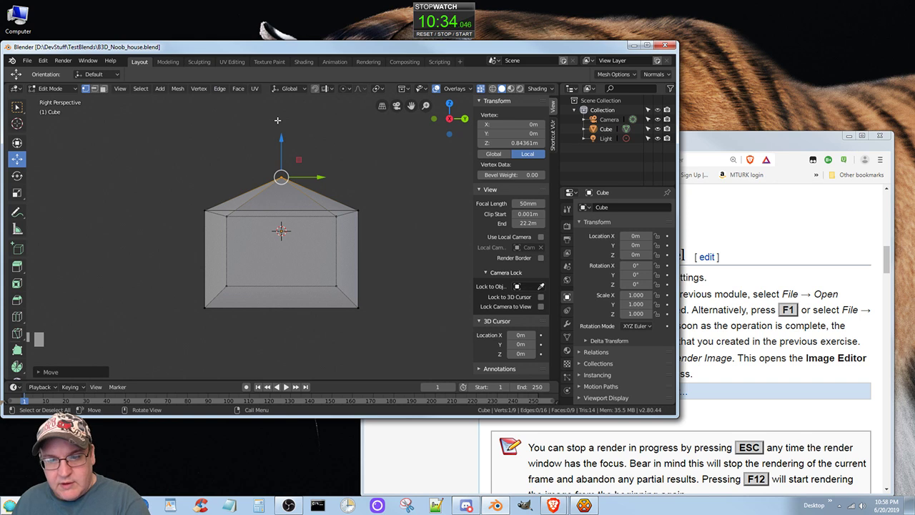
pyautogui.press('F12')
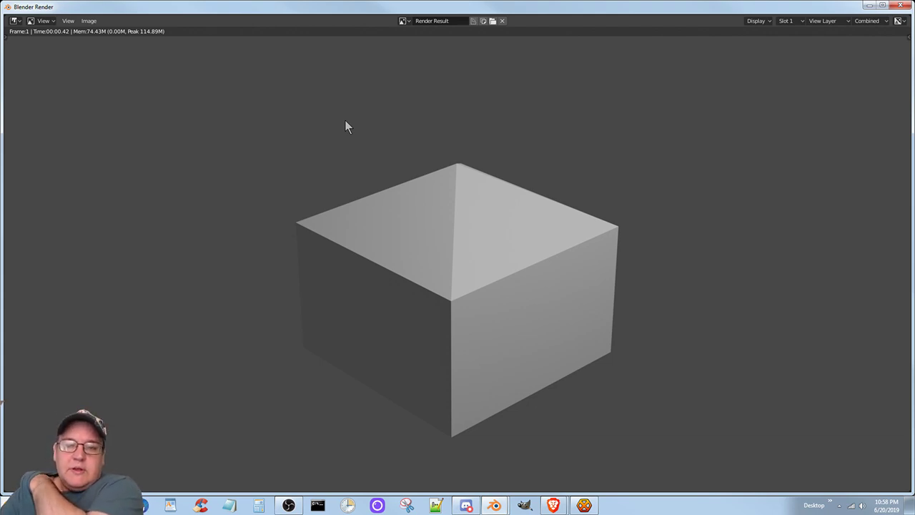
pyautogui.click(899, 6)
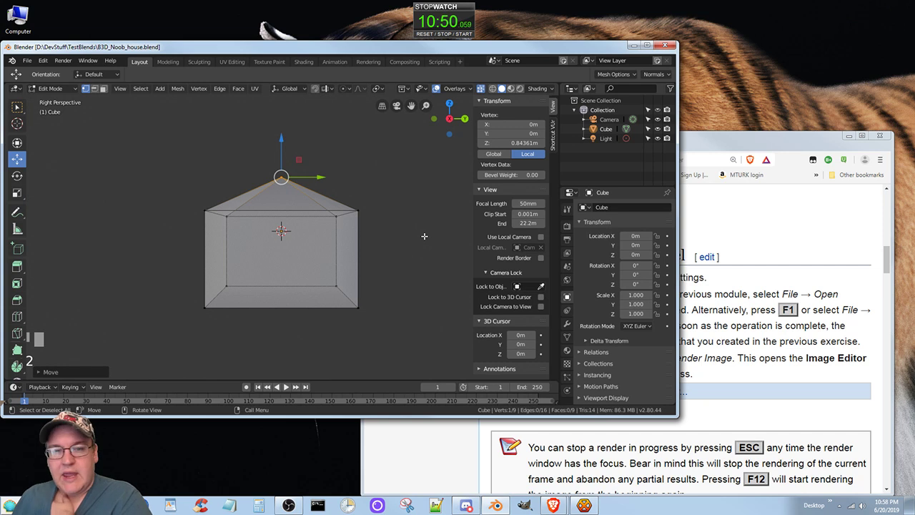
pyautogui.click(423, 34)
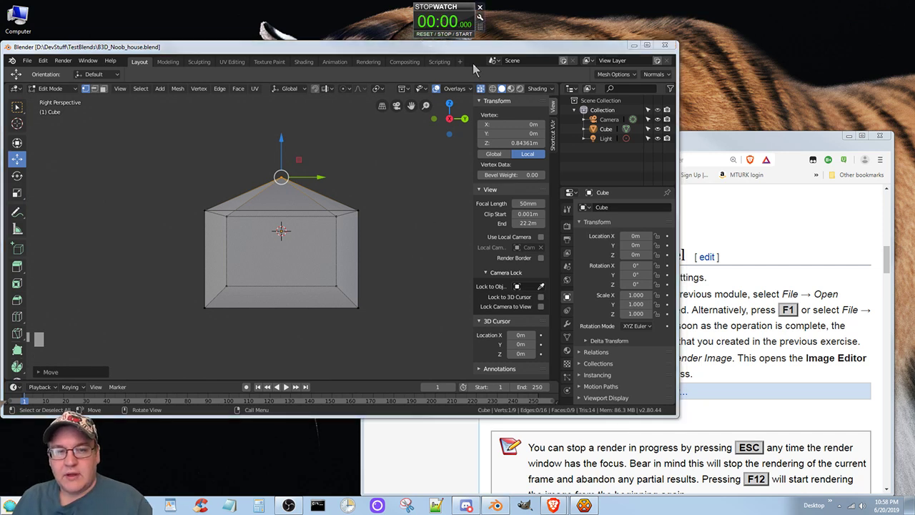
# Step: Switch to the browser and read the notes on window manager conflicts and stopping a render, plus the "Seeing Your Render" section
pyautogui.click(793, 149)
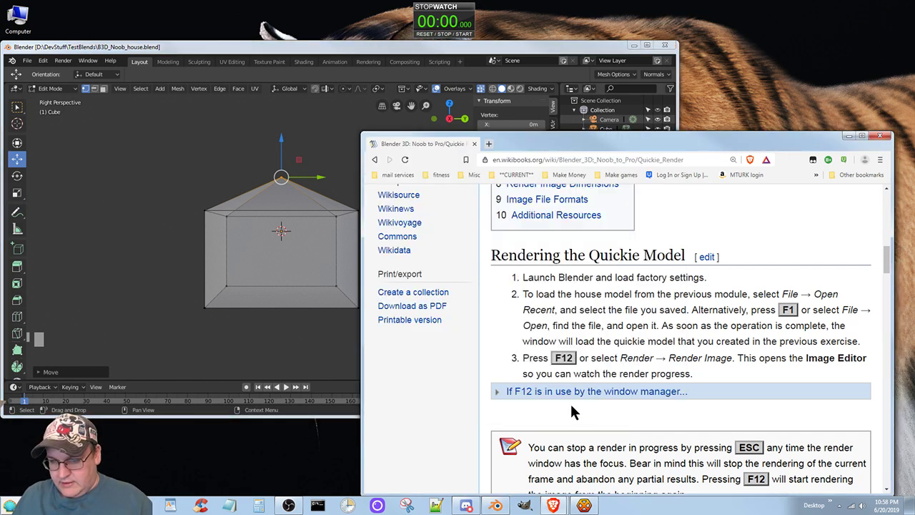
pyautogui.scroll(-1, 572, 404)
pyautogui.scroll(-1, 606, 386)
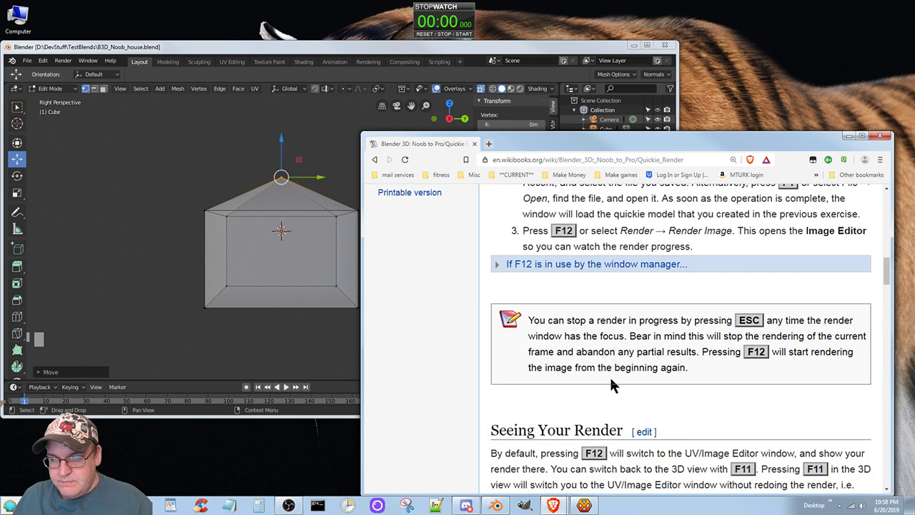
pyautogui.click(498, 265)
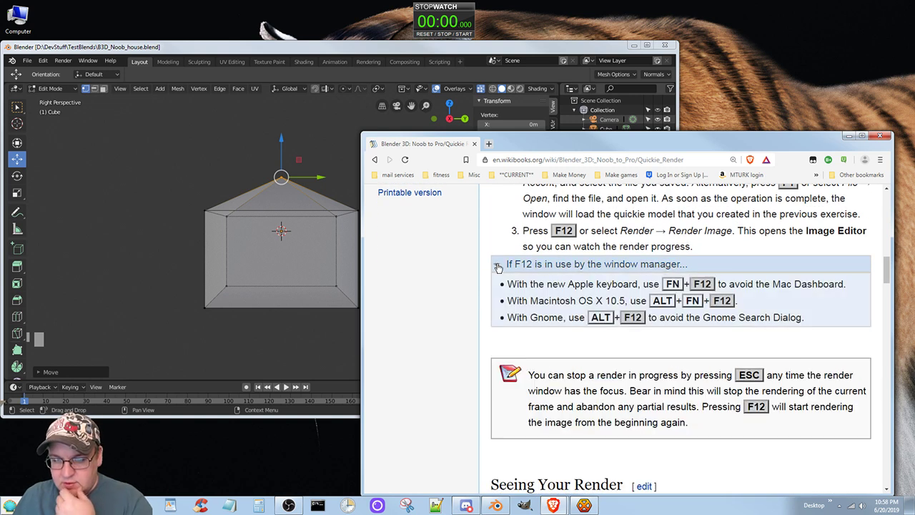
pyautogui.click(498, 265)
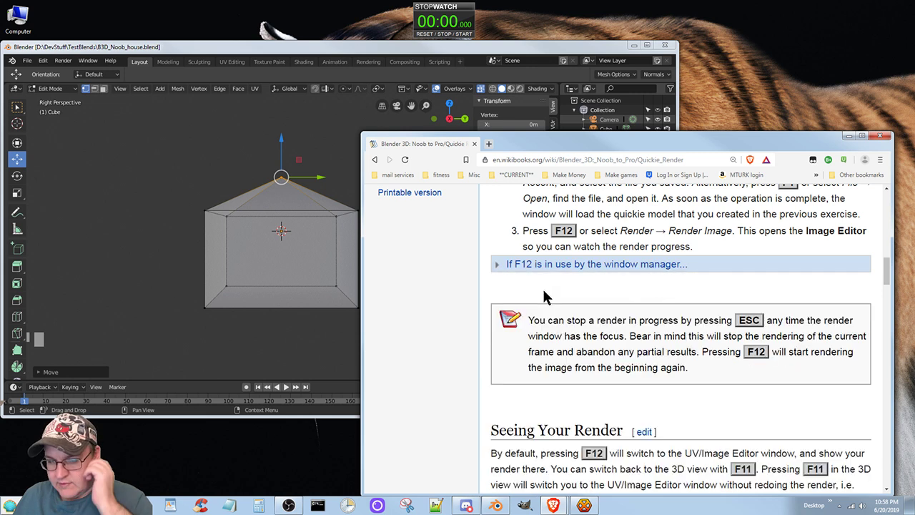
pyautogui.scroll(-1, 603, 341)
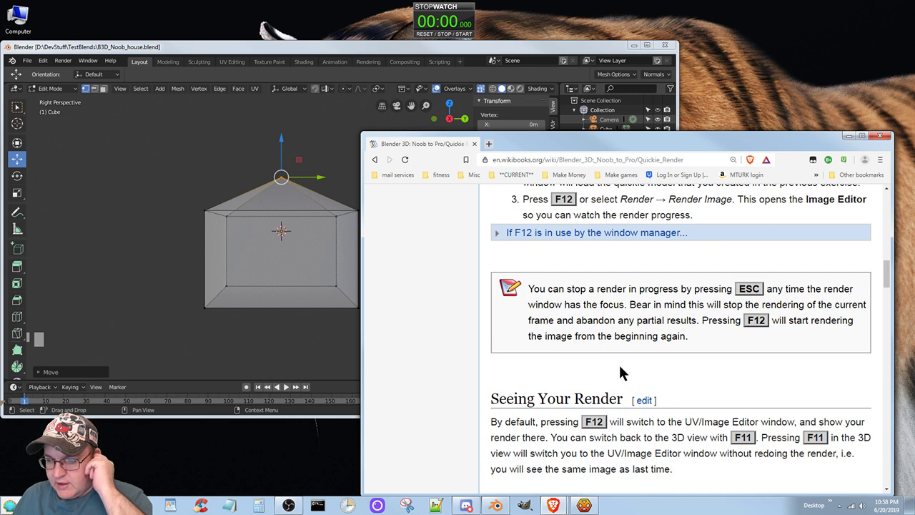
pyautogui.scroll(-1, 619, 365)
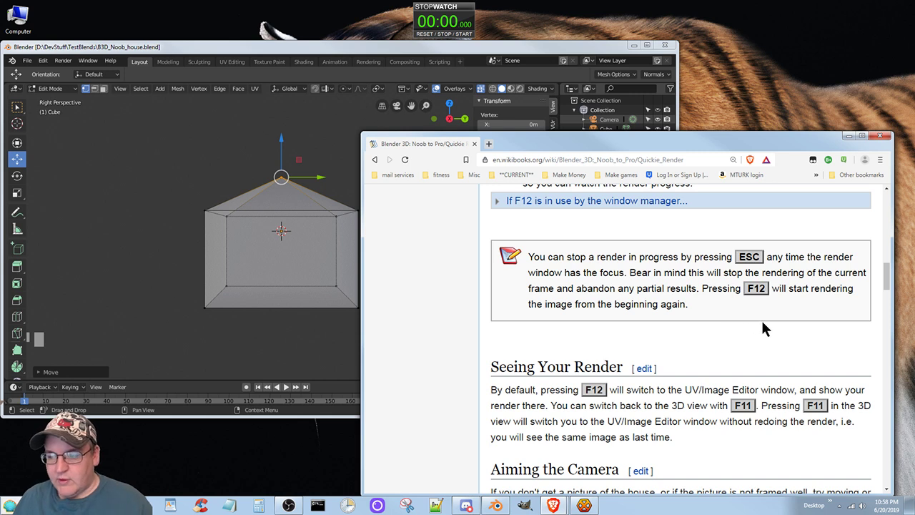
pyautogui.scroll(-2, 752, 340)
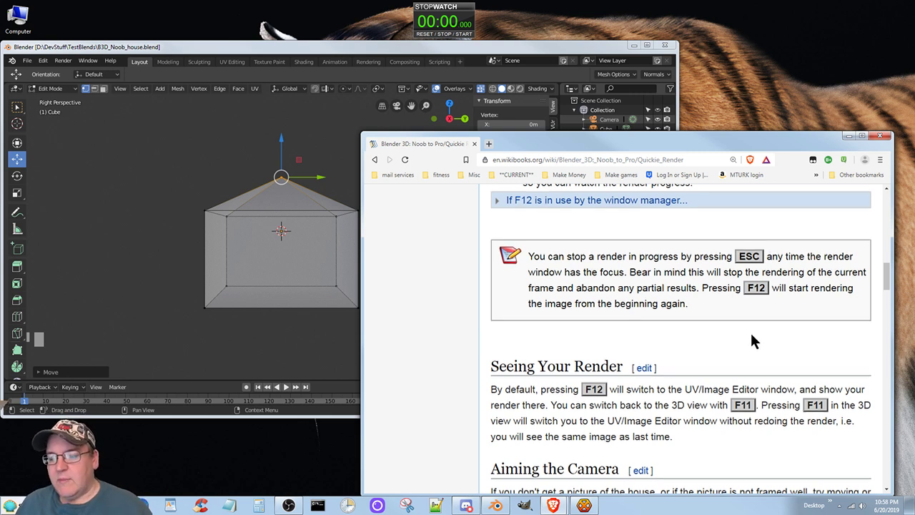